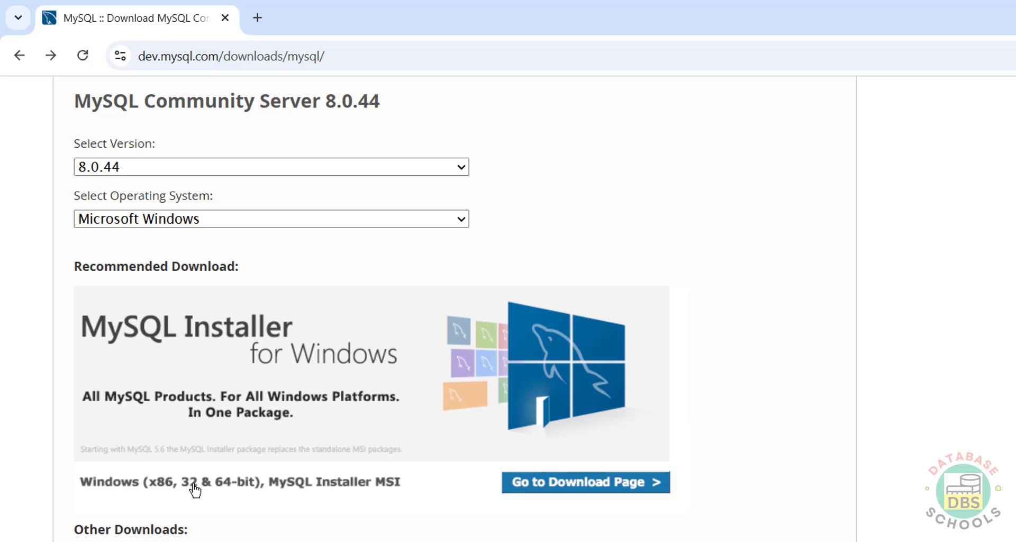
Step: Download the 558.3M MySQL Installer 8.0.44 MSI for Microsoft Windows, skipping sign-in
{"action": "left_click", "coordinate": [298, 490]}
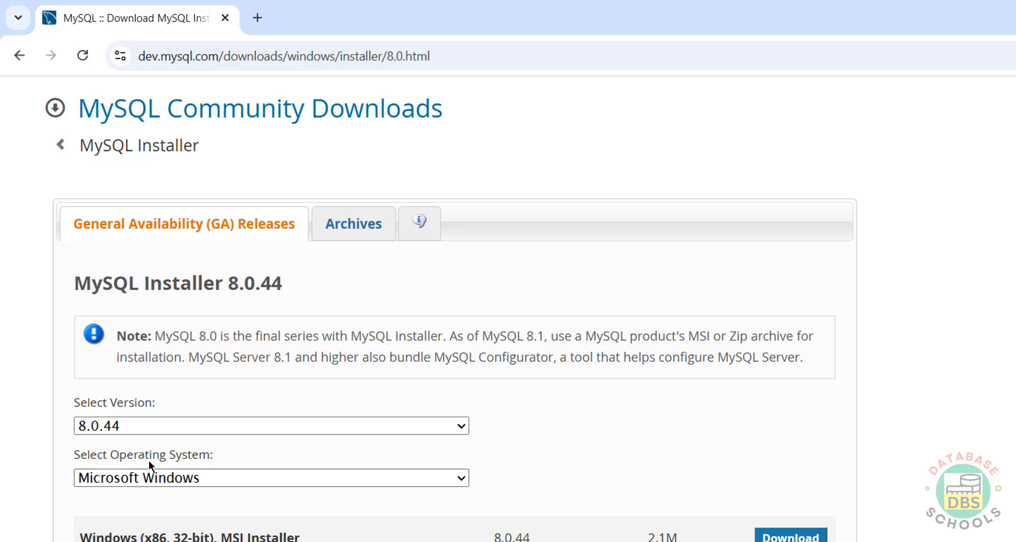
{"action": "left_click", "coordinate": [153, 431]}
{"action": "left_click", "coordinate": [154, 430]}
{"action": "left_click", "coordinate": [152, 488]}
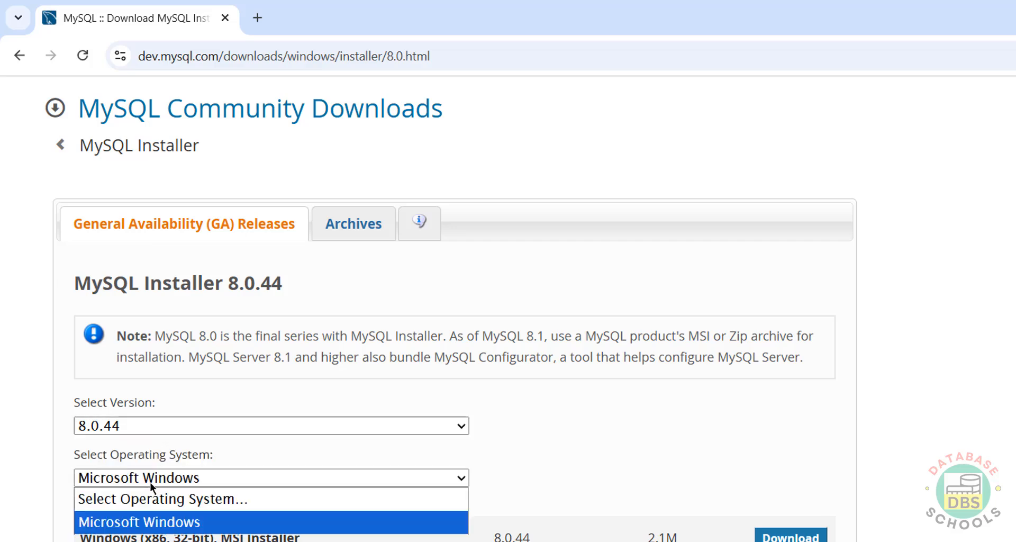
{"action": "left_click", "coordinate": [151, 481]}
{"action": "scroll", "coordinate": [150, 476], "scroll_direction": "down", "scroll_amount": 2}
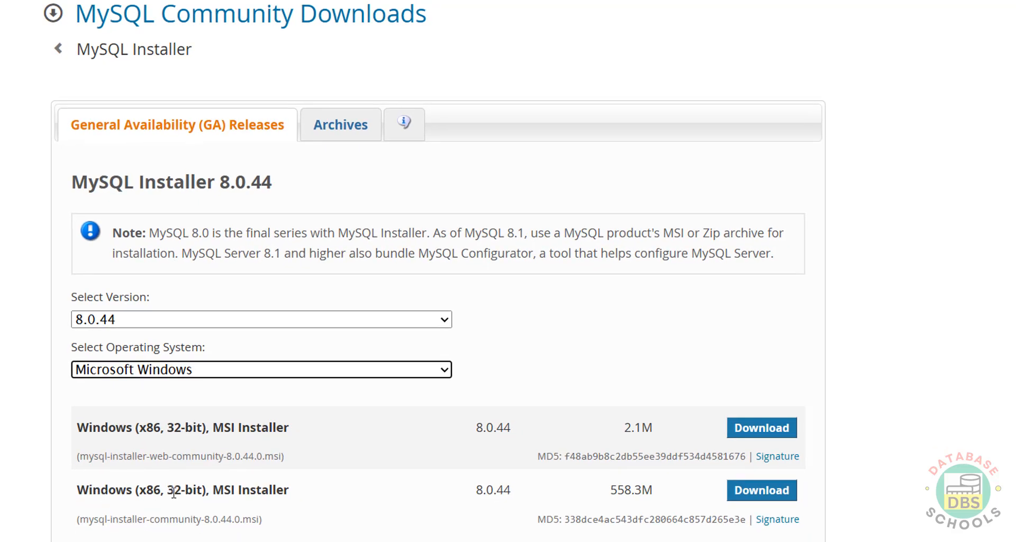
{"action": "left_click", "coordinate": [754, 496]}
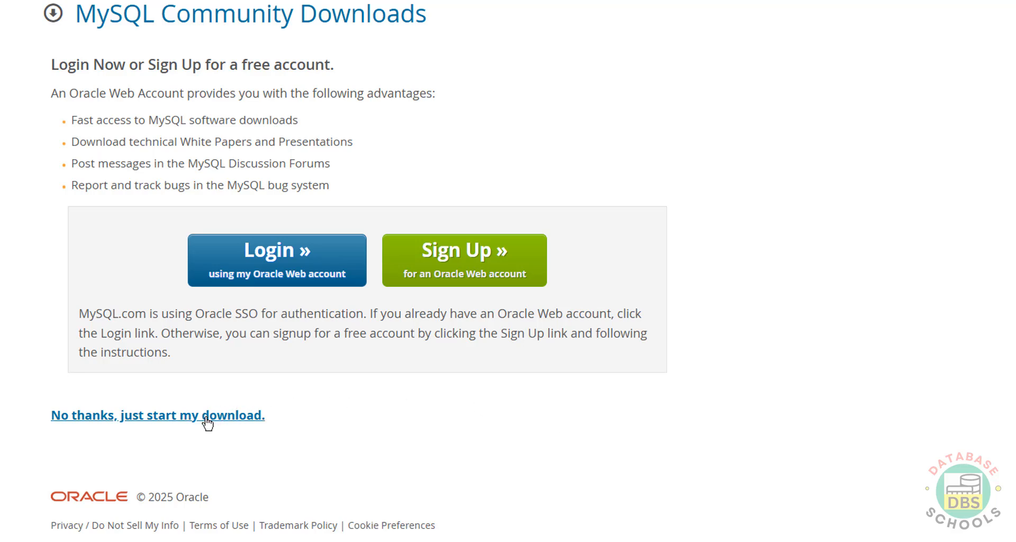
{"action": "left_click", "coordinate": [206, 419]}
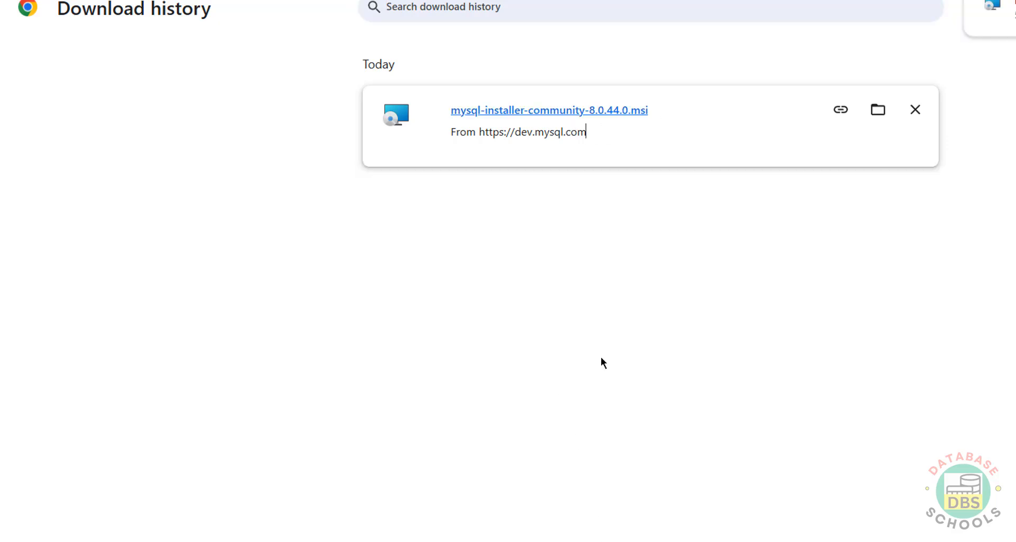
Step: Launch the downloaded .msi, compare the Custom and Client only setups, then go with Full
{"action": "left_click", "coordinate": [611, 110]}
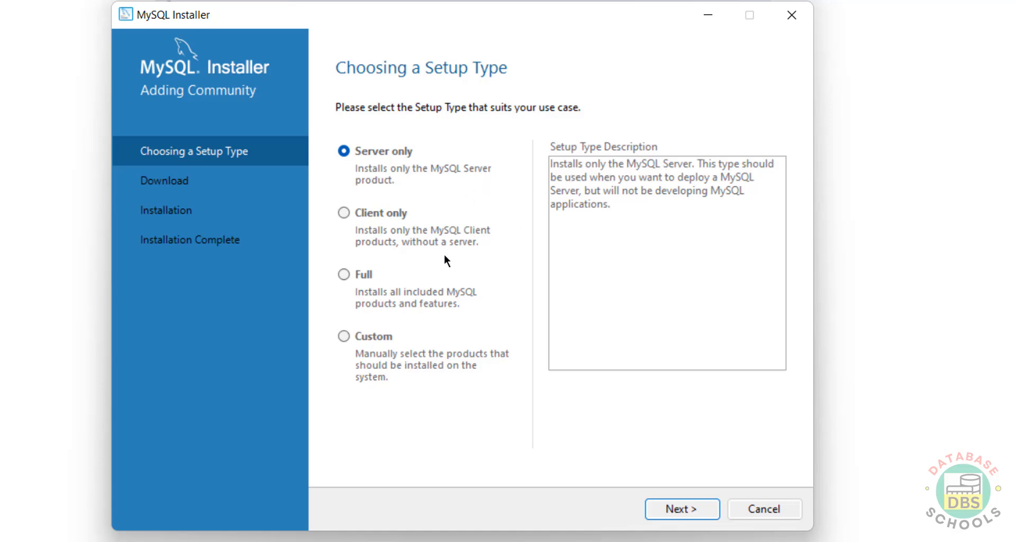
{"action": "left_click", "coordinate": [344, 274]}
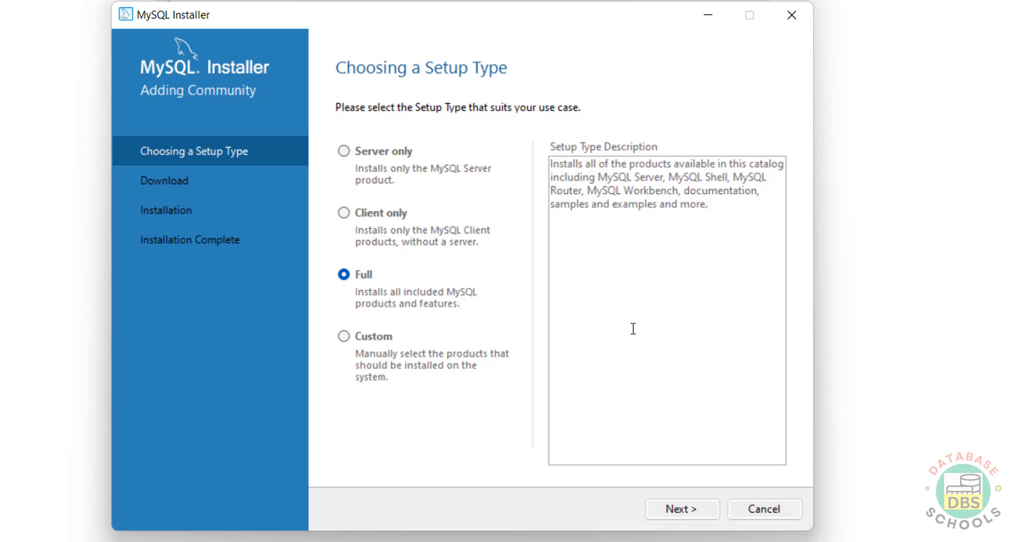
{"action": "left_click", "coordinate": [380, 336]}
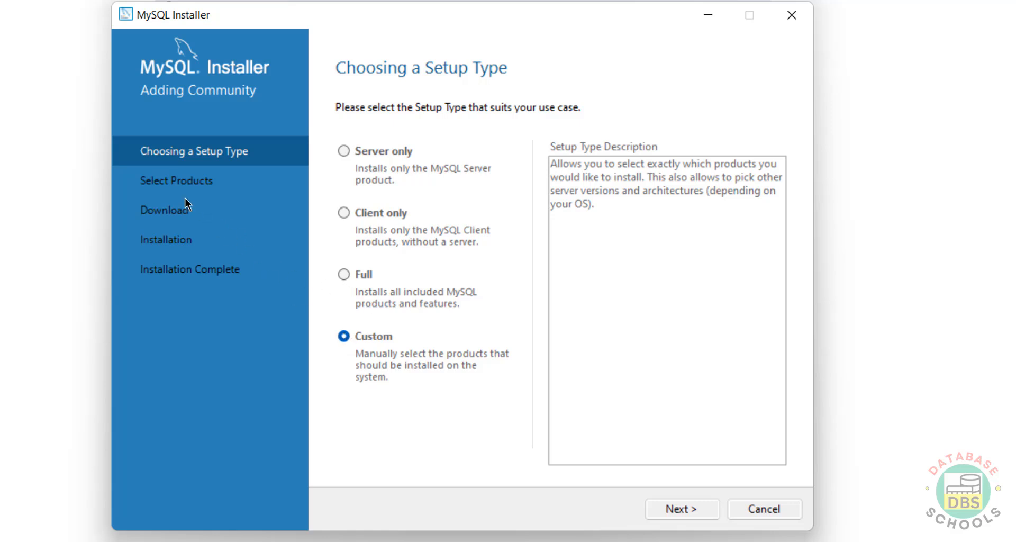
{"action": "left_click", "coordinate": [345, 271]}
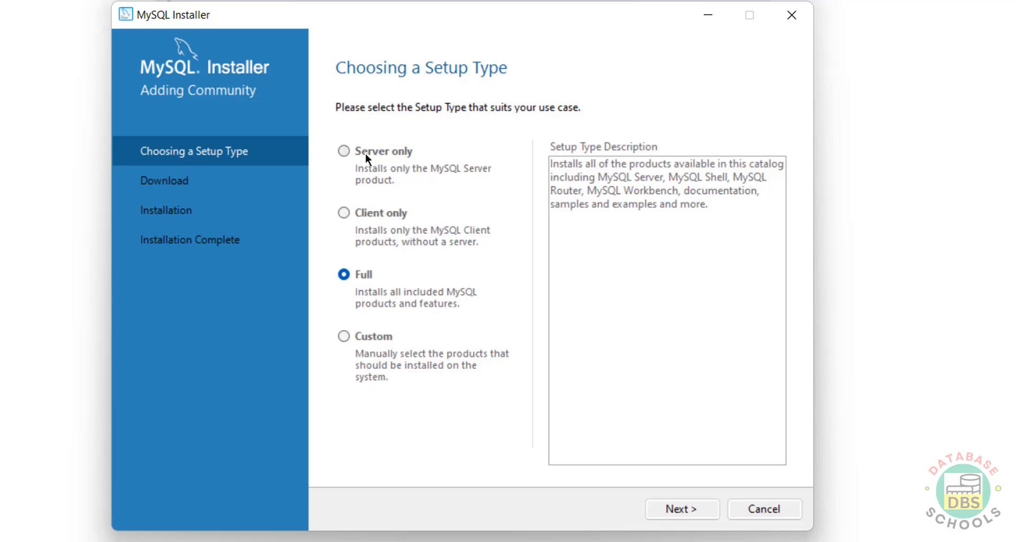
{"action": "left_click", "coordinate": [381, 210]}
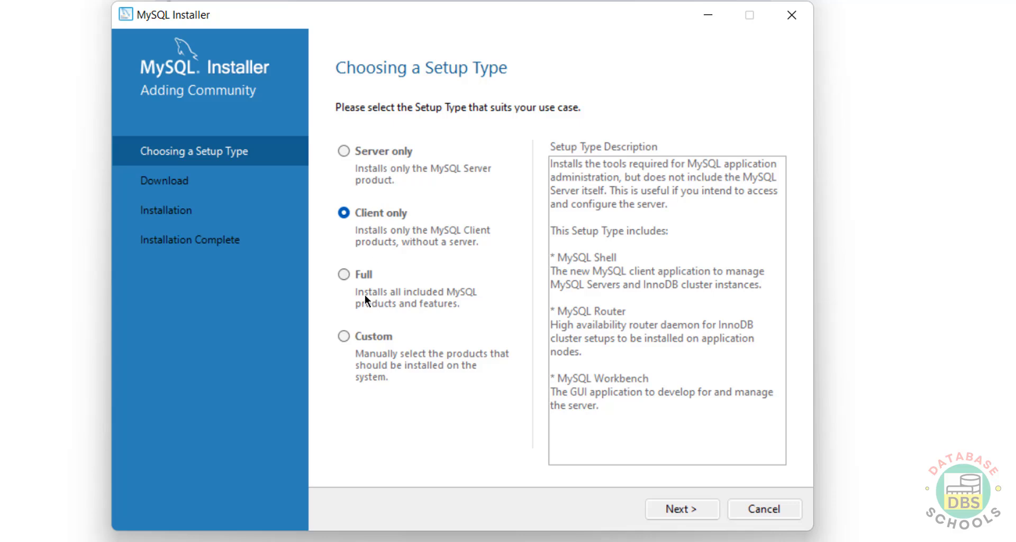
{"action": "left_click", "coordinate": [363, 270]}
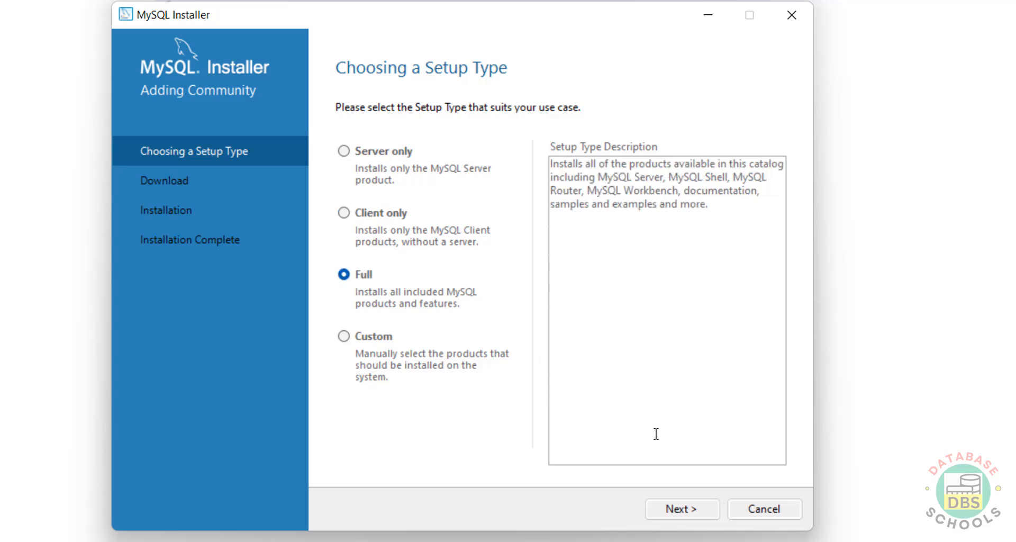
{"action": "left_click", "coordinate": [668, 506]}
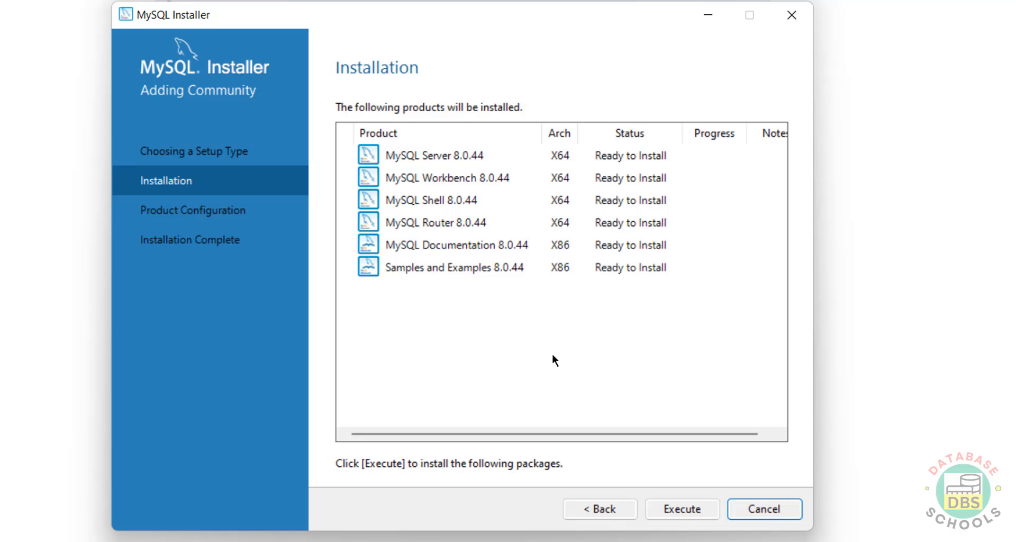
Step: Execute the installation of all six 8.0.44 products and open MySQL Server's Type and Networking page
{"action": "left_click", "coordinate": [682, 509]}
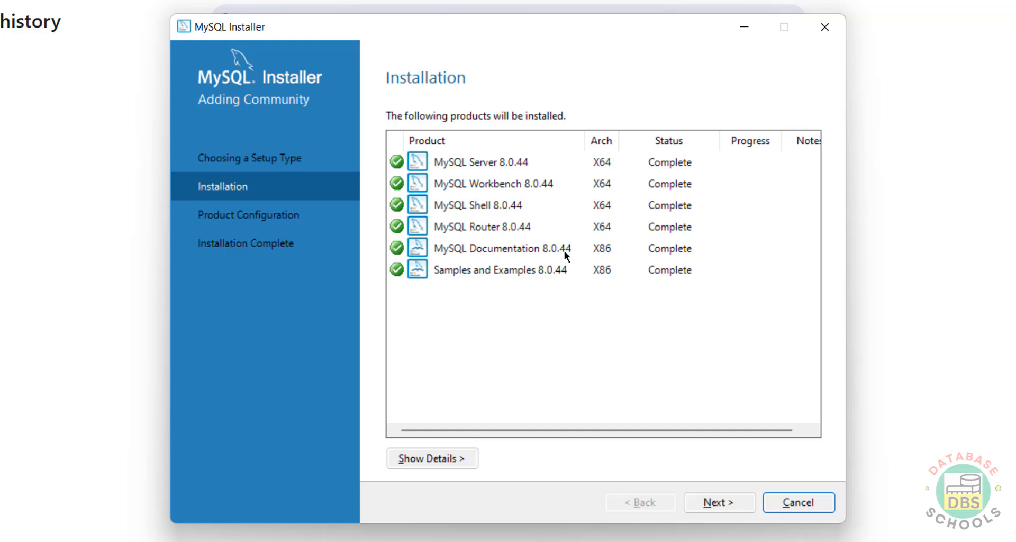
{"action": "left_click", "coordinate": [716, 502]}
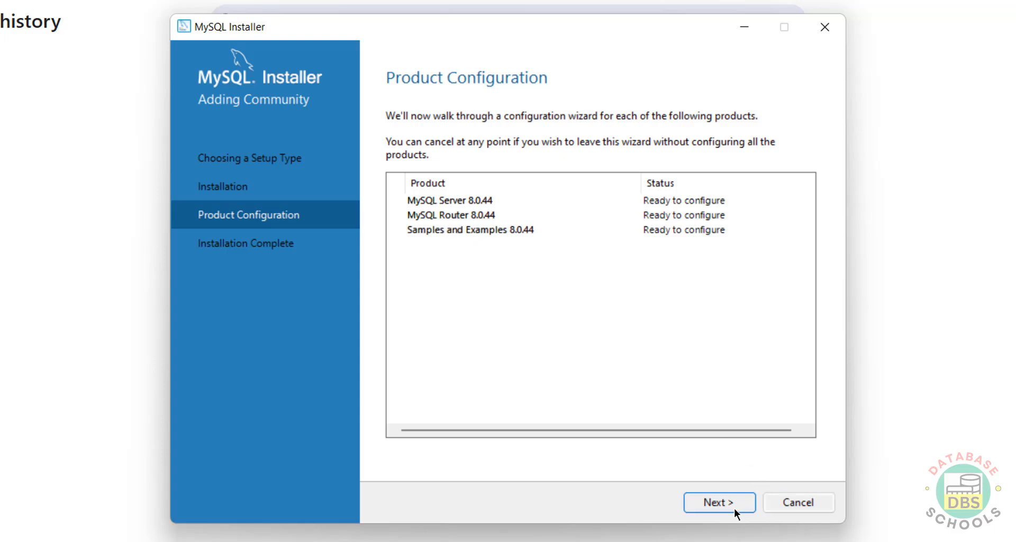
{"action": "left_click", "coordinate": [697, 508]}
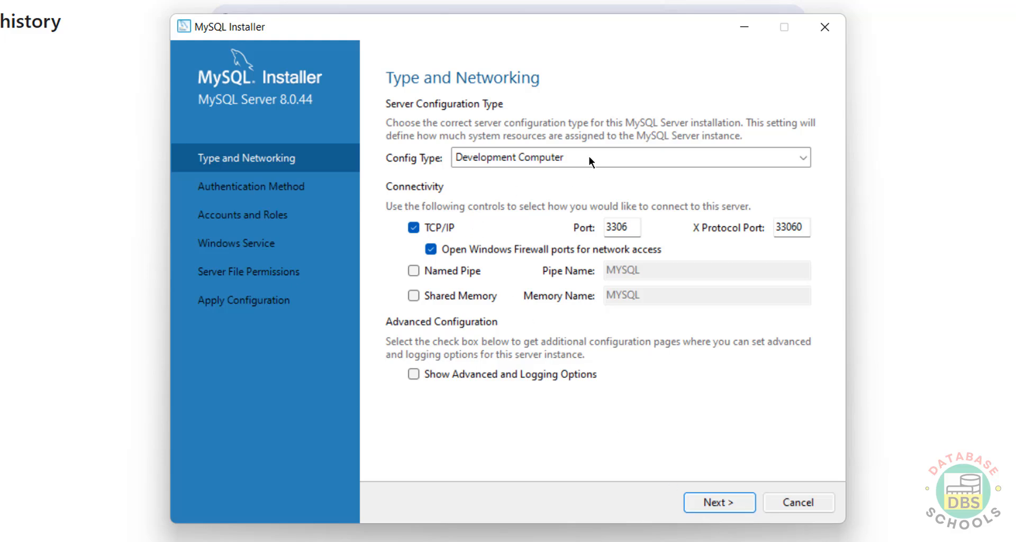
Step: Choose the Server Computer config type, leaving advanced and logging options unchecked
{"action": "left_click", "coordinate": [589, 160]}
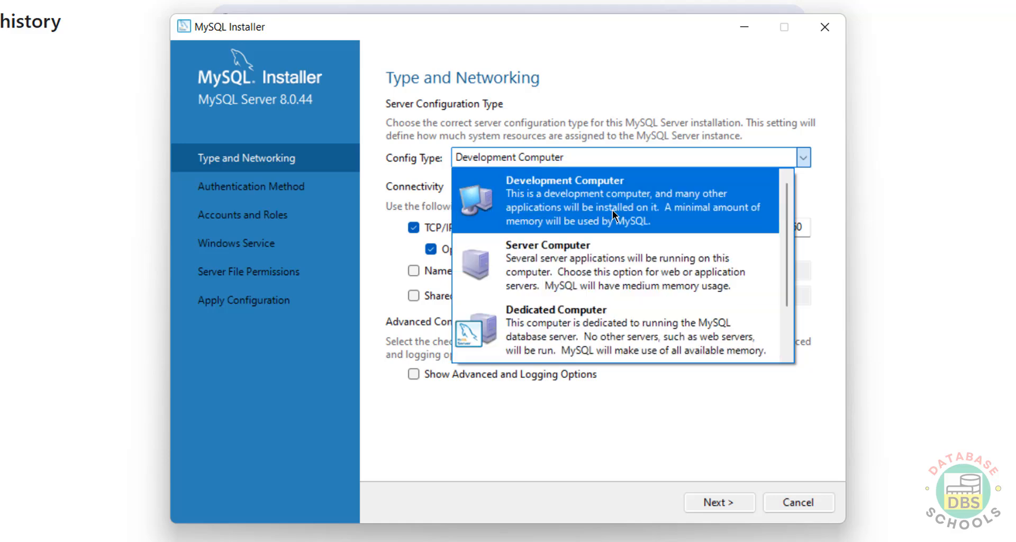
{"action": "left_click", "coordinate": [576, 273]}
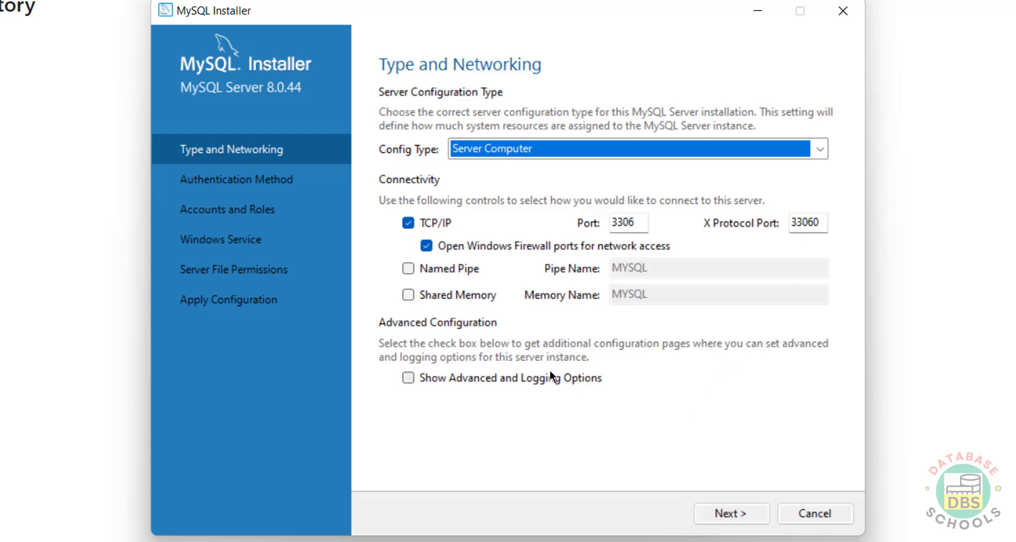
{"action": "left_click", "coordinate": [517, 382]}
{"action": "left_click", "coordinate": [516, 382]}
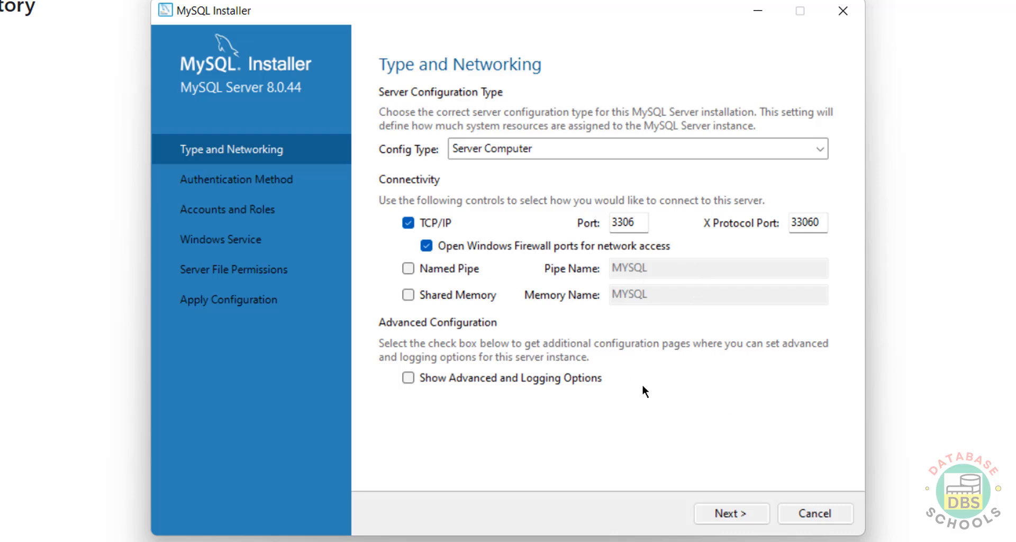
{"action": "left_click", "coordinate": [733, 517]}
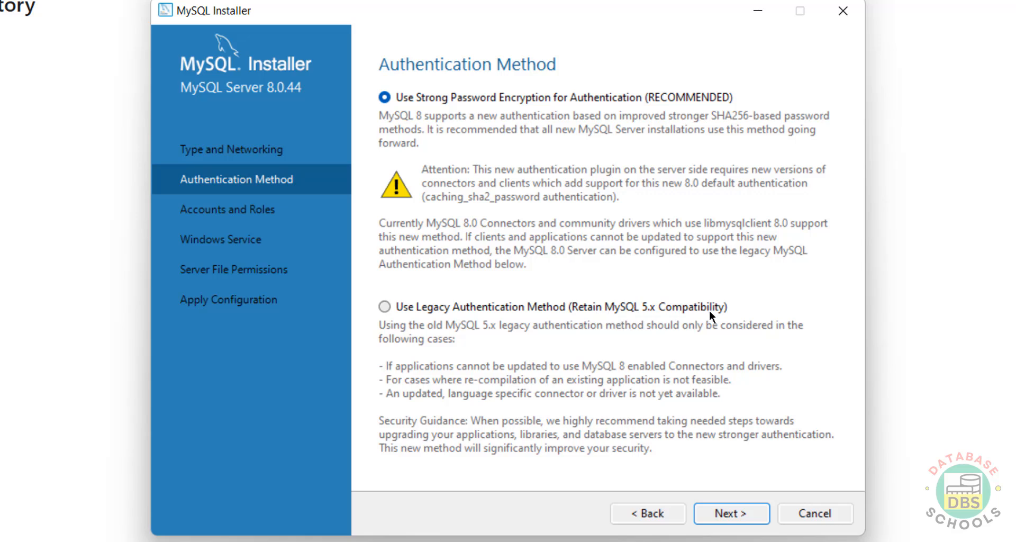
Step: Keep Use Strong Password Encryption as the authentication method
{"action": "left_click", "coordinate": [601, 310]}
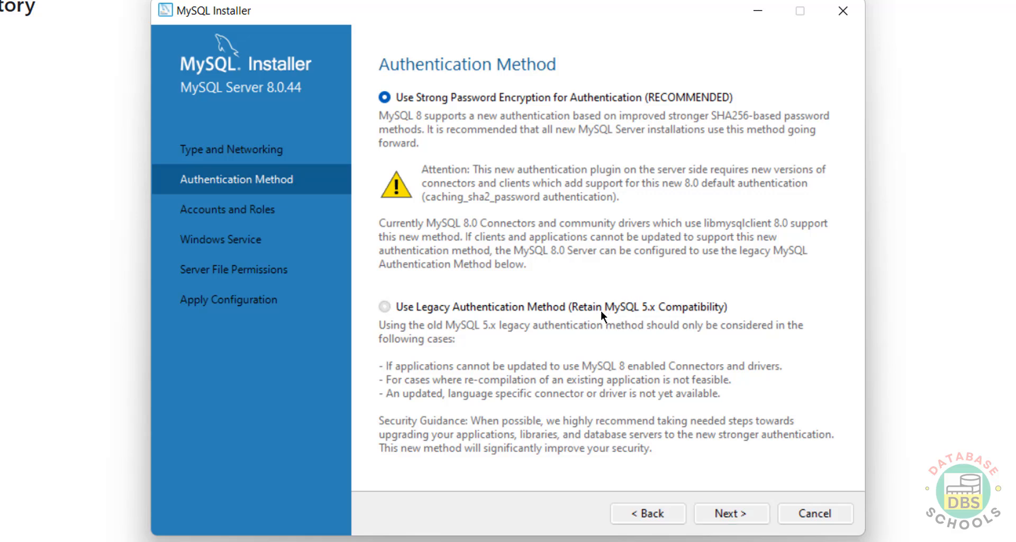
{"action": "left_click", "coordinate": [460, 97]}
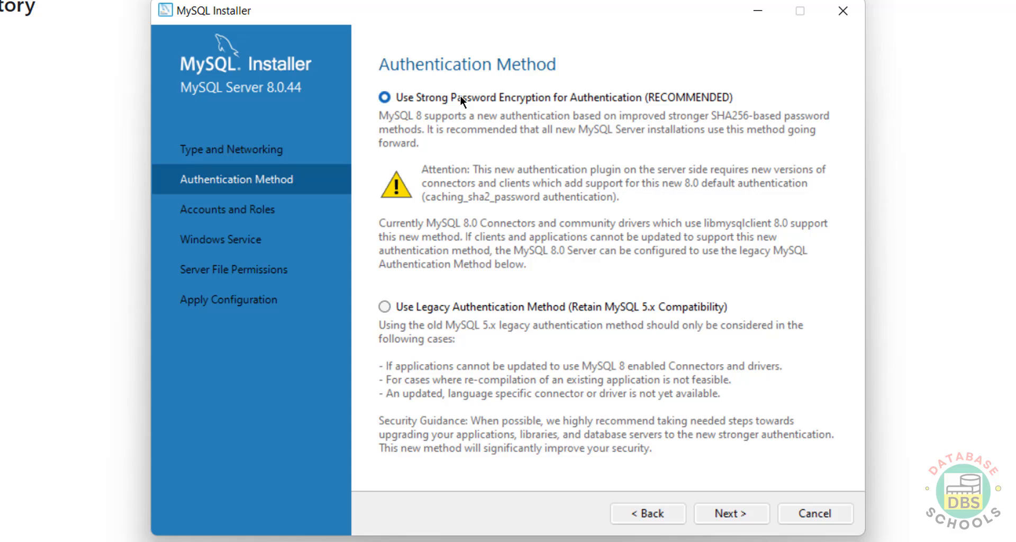
{"action": "left_click", "coordinate": [730, 516]}
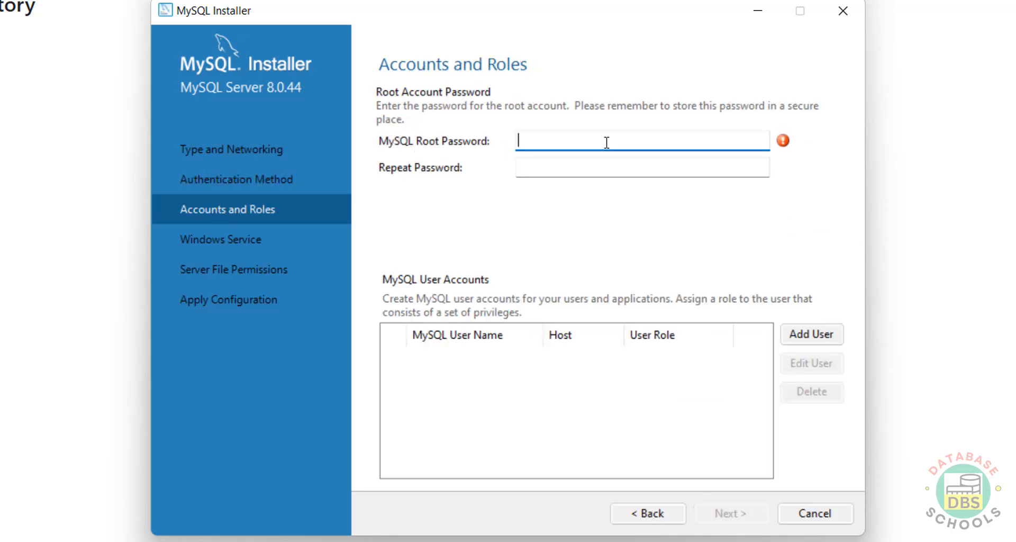
Step: Enter and repeat the root account password, adding no extra MySQL users
{"action": "key", "text": "Tab"}
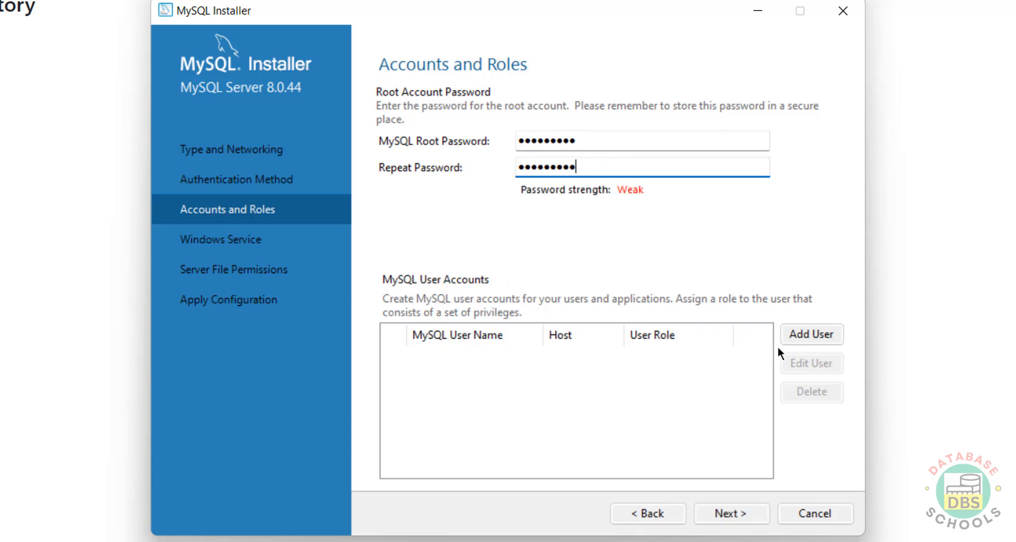
{"action": "left_click", "coordinate": [808, 332]}
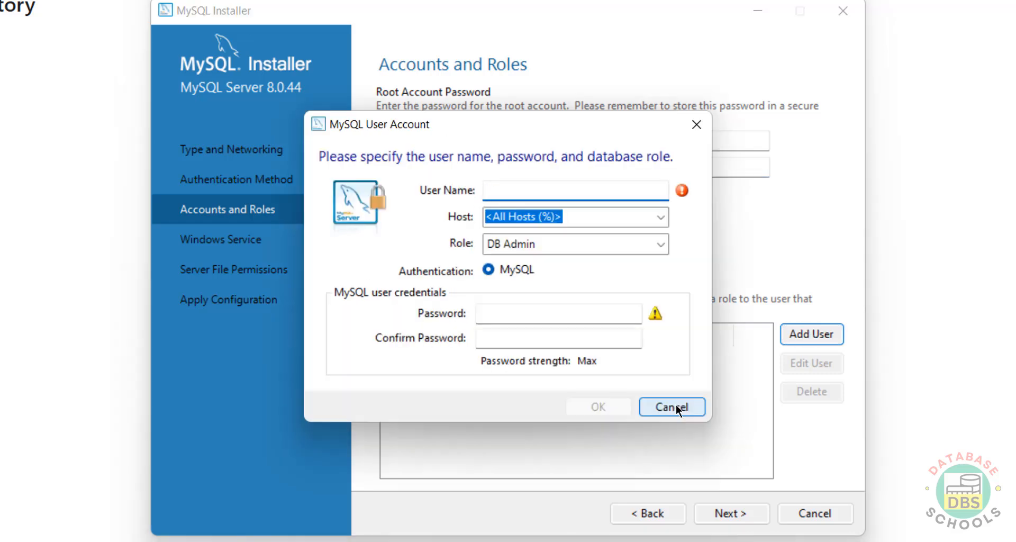
{"action": "left_click", "coordinate": [675, 407]}
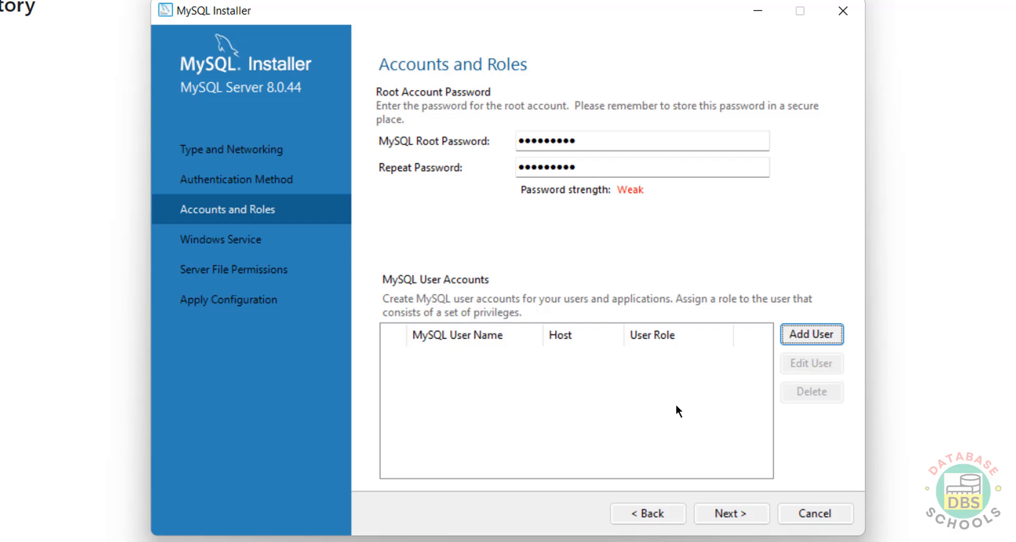
{"action": "left_click", "coordinate": [713, 505]}
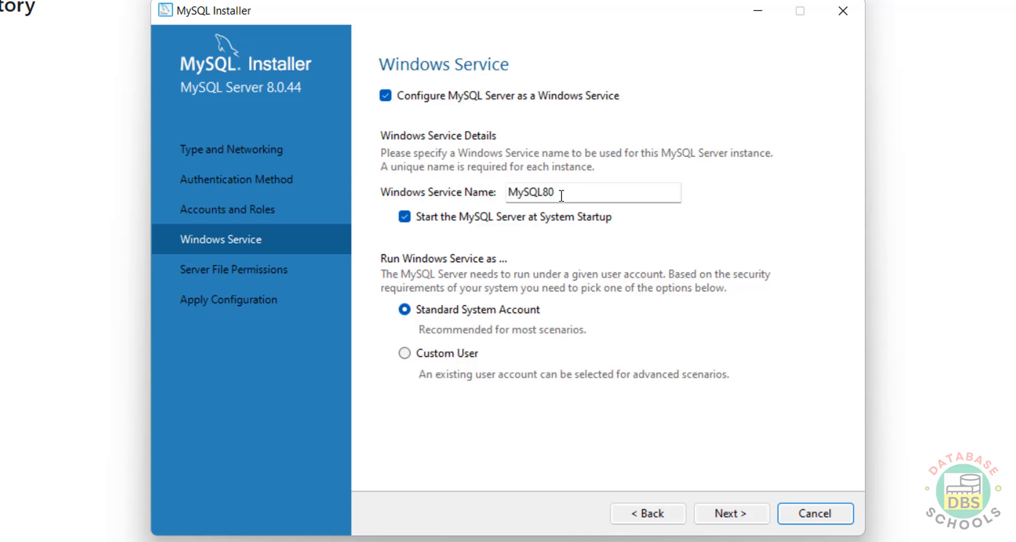
Step: Rename the Windows service to MySQL844
{"action": "left_click", "coordinate": [562, 196]}
{"action": "type", "text": "=44"}
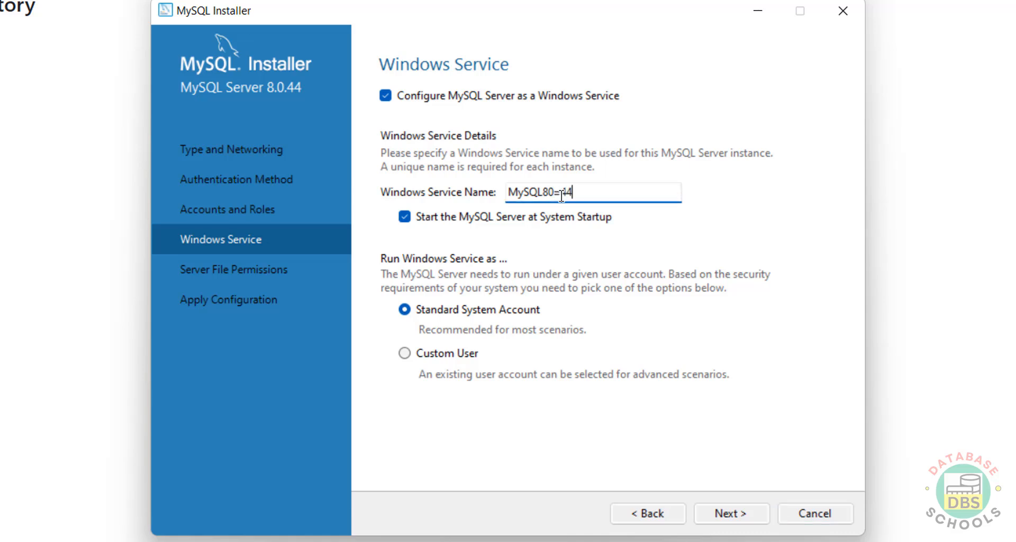
{"action": "key", "text": "BackSpace"}
{"action": "key", "text": "BackSpace"}
{"action": "key", "text": "BackSpace"}
{"action": "key", "text": "BackSpace"}
{"action": "type", "text": "44"}
Step: Run the service under the Standard System Account instead of a custom user
{"action": "left_click", "coordinate": [445, 354]}
{"action": "left_click", "coordinate": [479, 312]}
{"action": "left_click", "coordinate": [472, 354]}
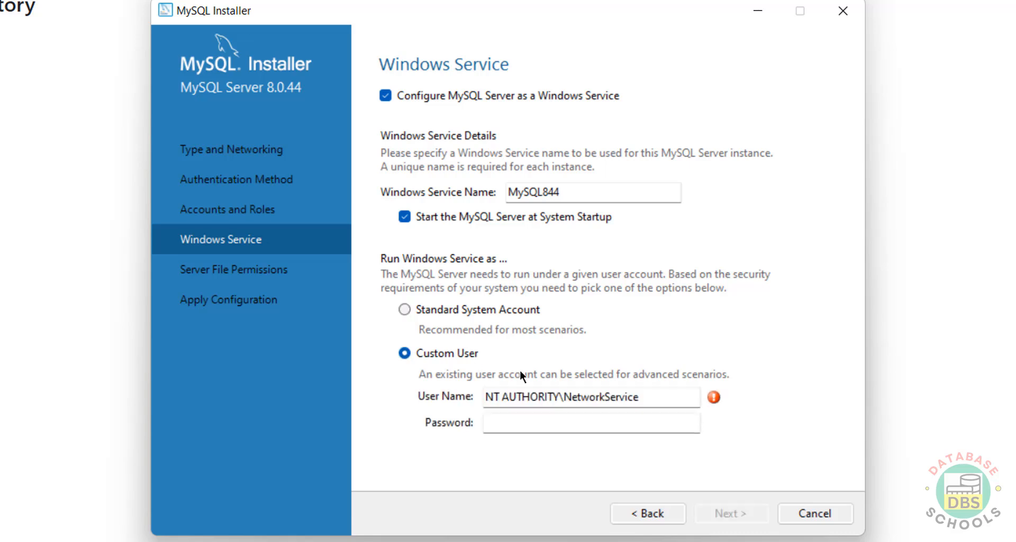
{"action": "left_click", "coordinate": [462, 313]}
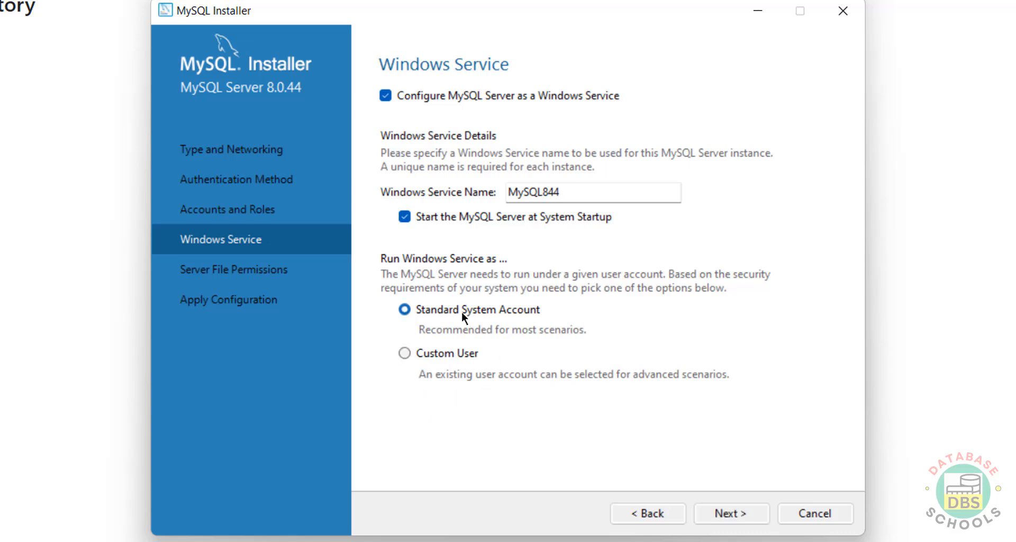
{"action": "left_click", "coordinate": [721, 512]}
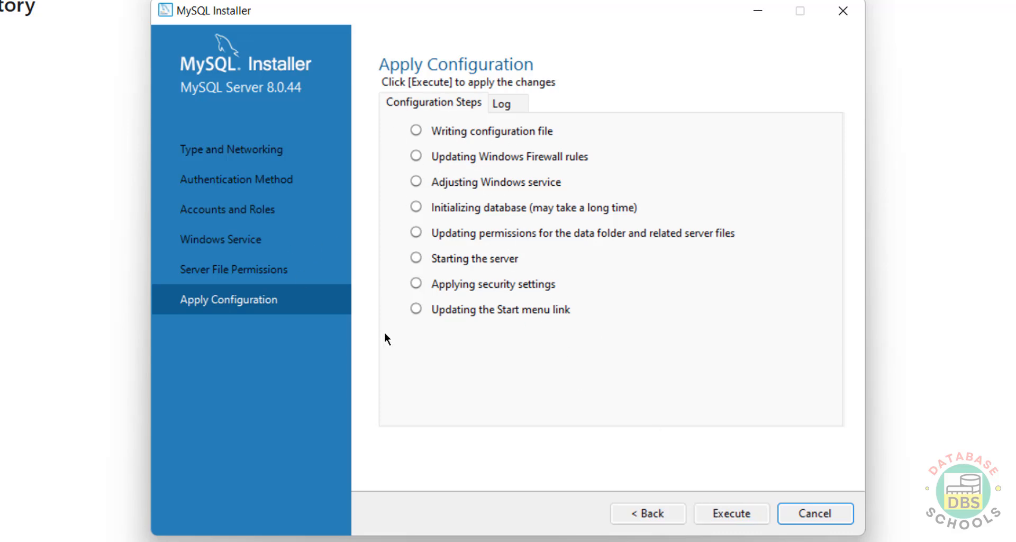
Step: Execute all eight configuration steps for MySQL Server 8.0.44 and finish
{"action": "left_click", "coordinate": [660, 513]}
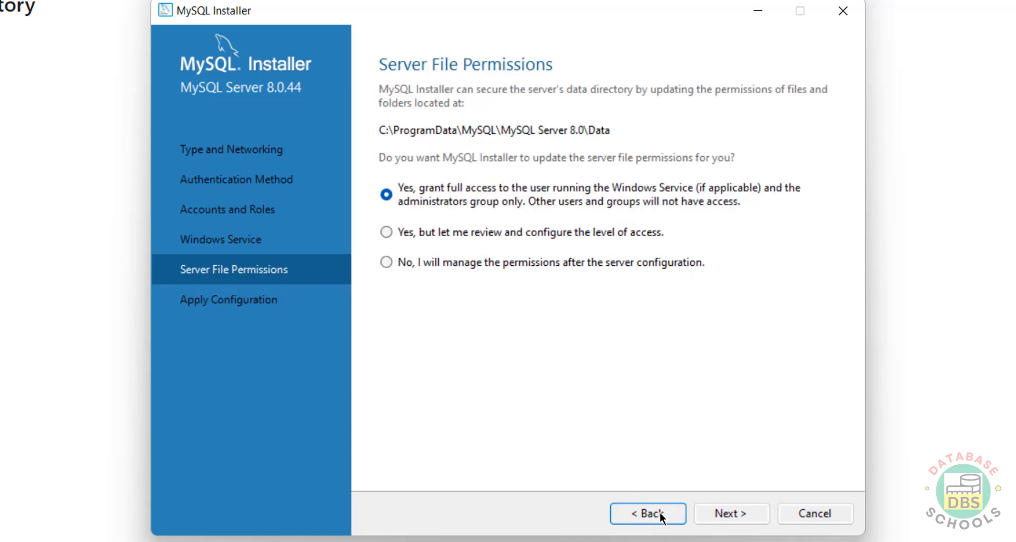
{"action": "left_click", "coordinate": [729, 513]}
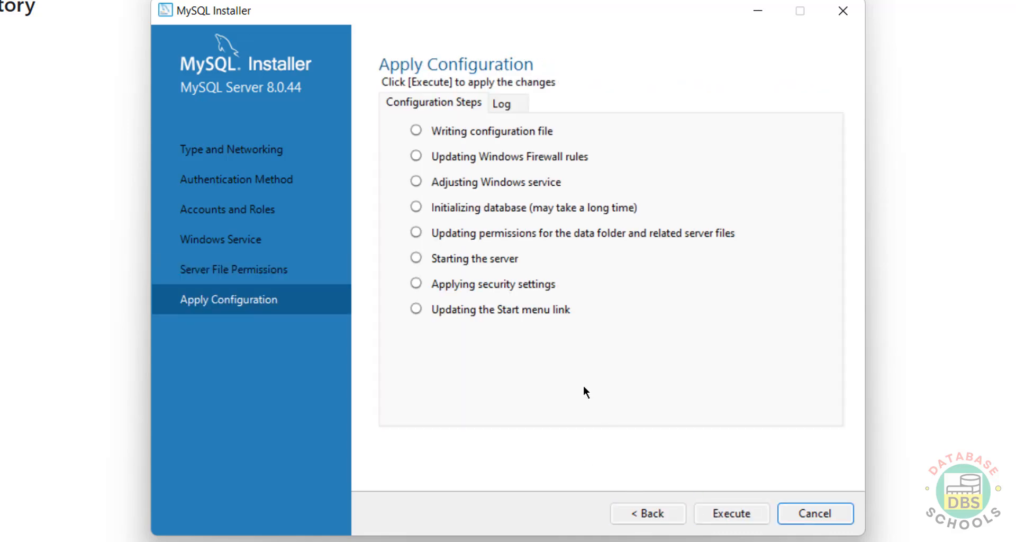
{"action": "left_click", "coordinate": [718, 509]}
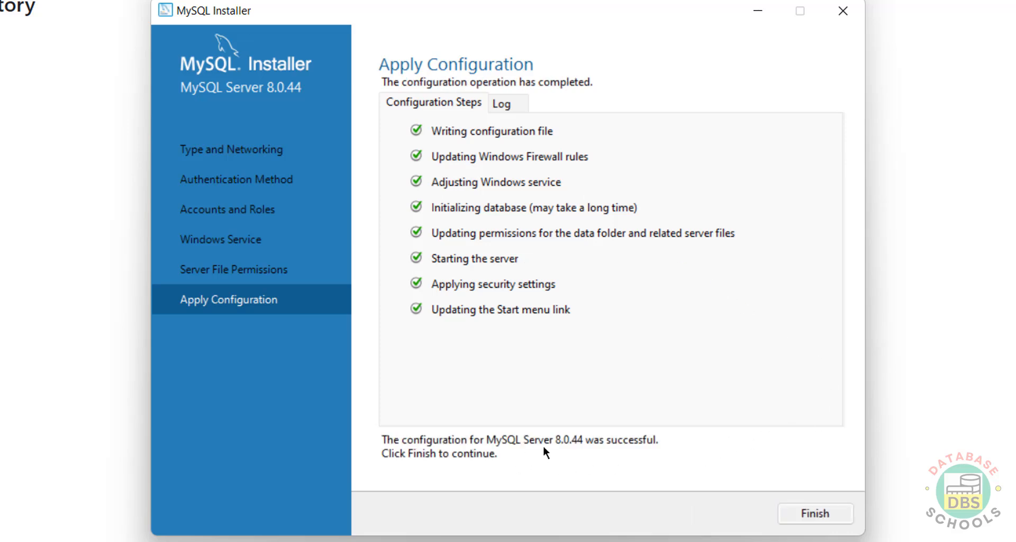
{"action": "left_click", "coordinate": [816, 513]}
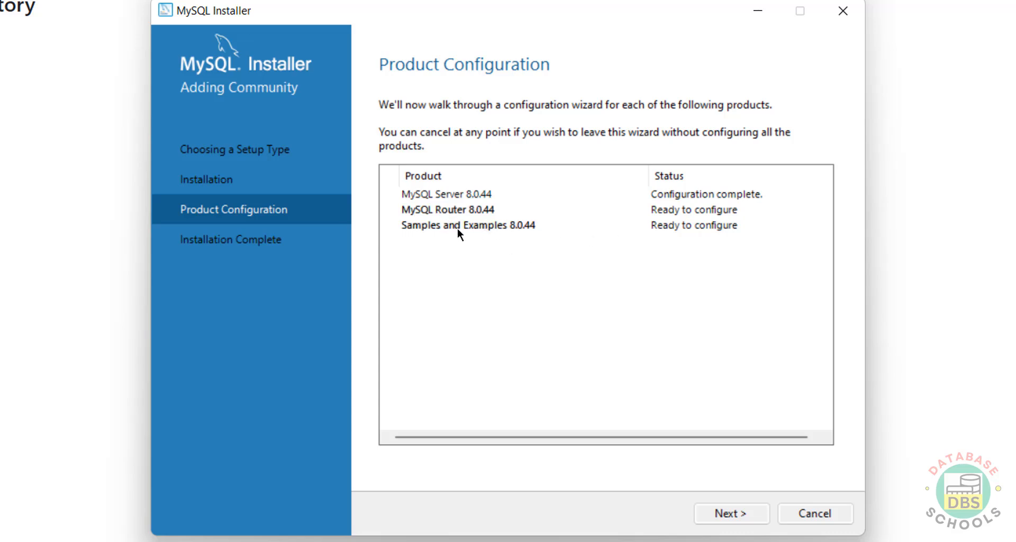
Step: Skip MySQL Router configuration as not needed
{"action": "left_click", "coordinate": [728, 514]}
{"action": "left_click", "coordinate": [710, 515]}
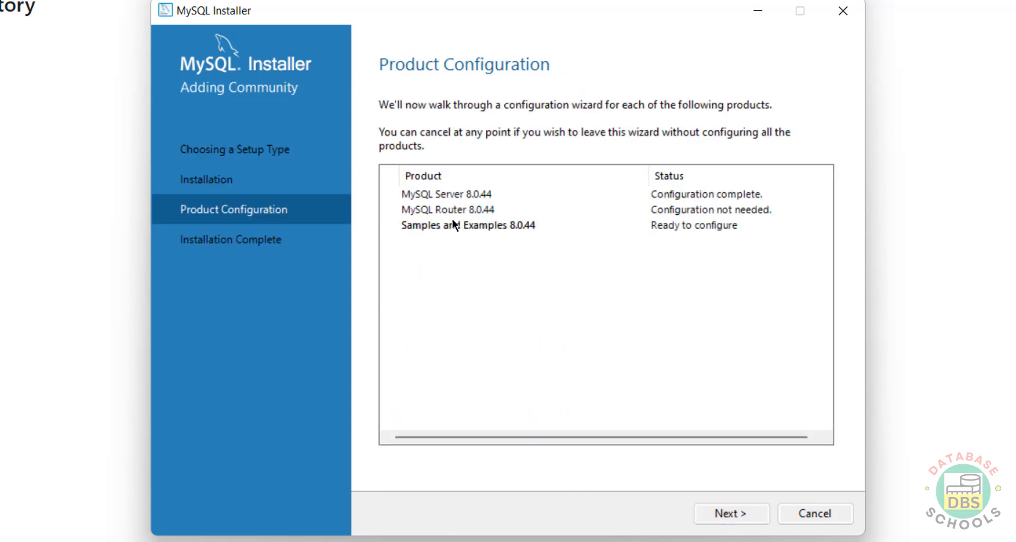
{"action": "left_click", "coordinate": [755, 513]}
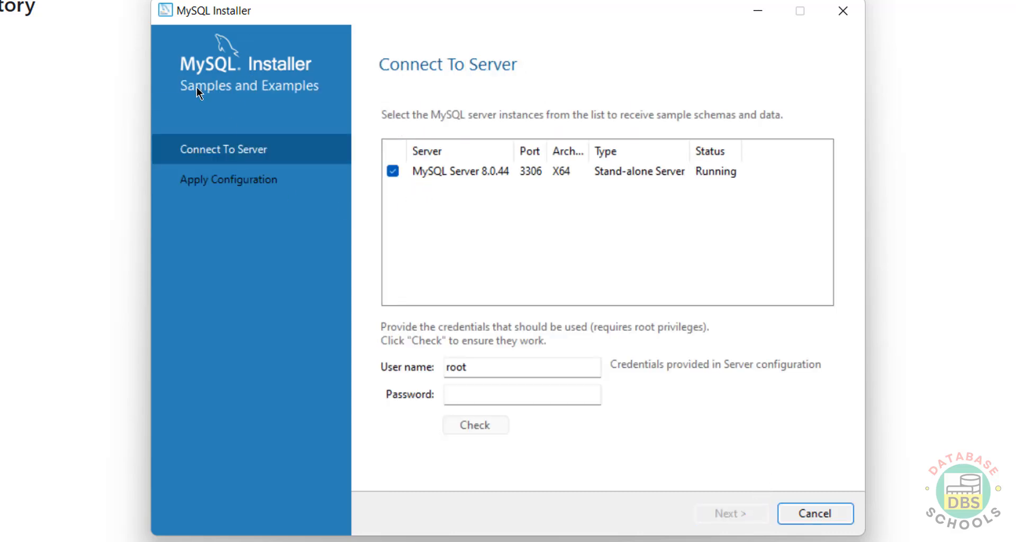
Step: Verify the root password against the server and execute the Samples and Examples setup
{"action": "left_click", "coordinate": [469, 393]}
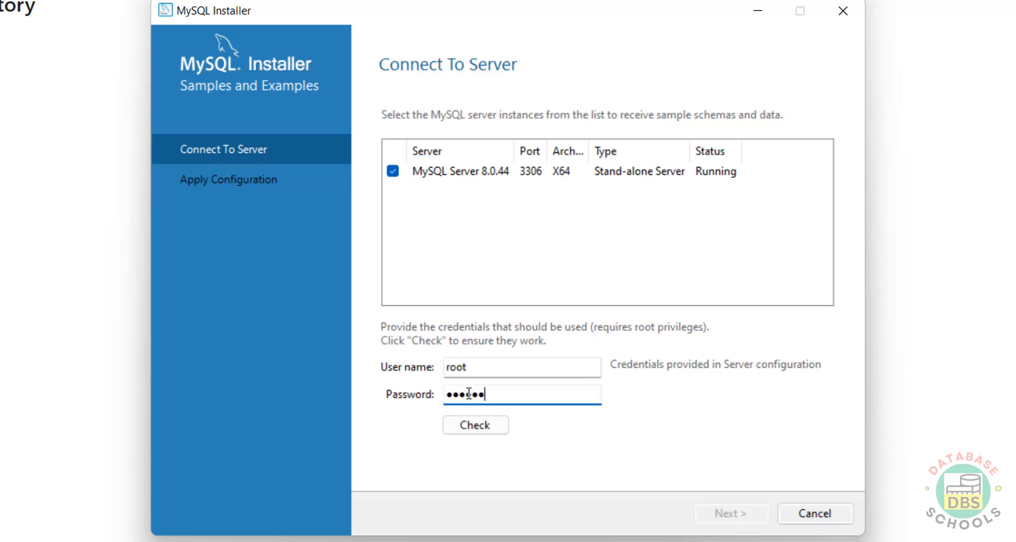
{"action": "left_click", "coordinate": [469, 422]}
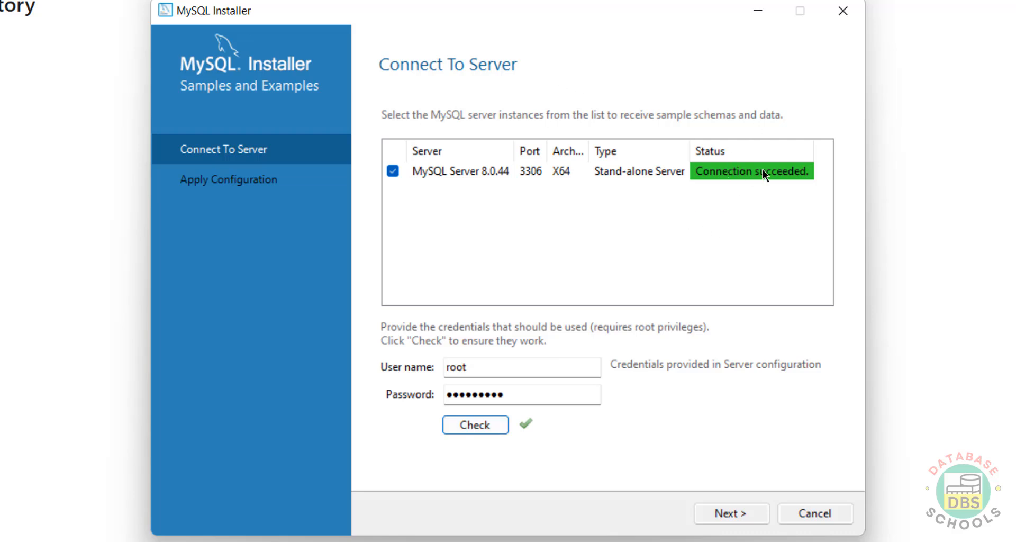
{"action": "left_click", "coordinate": [746, 512]}
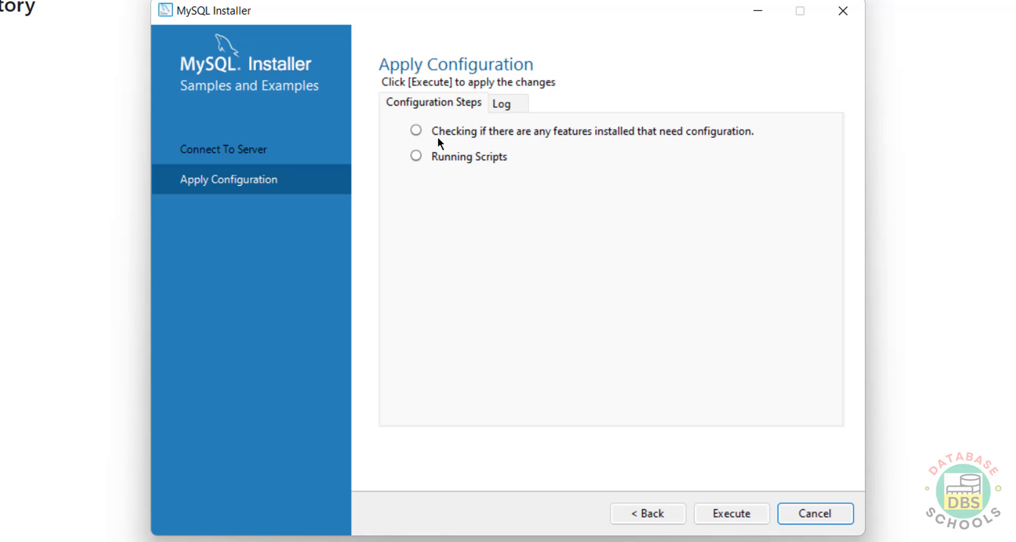
{"action": "left_click", "coordinate": [722, 513]}
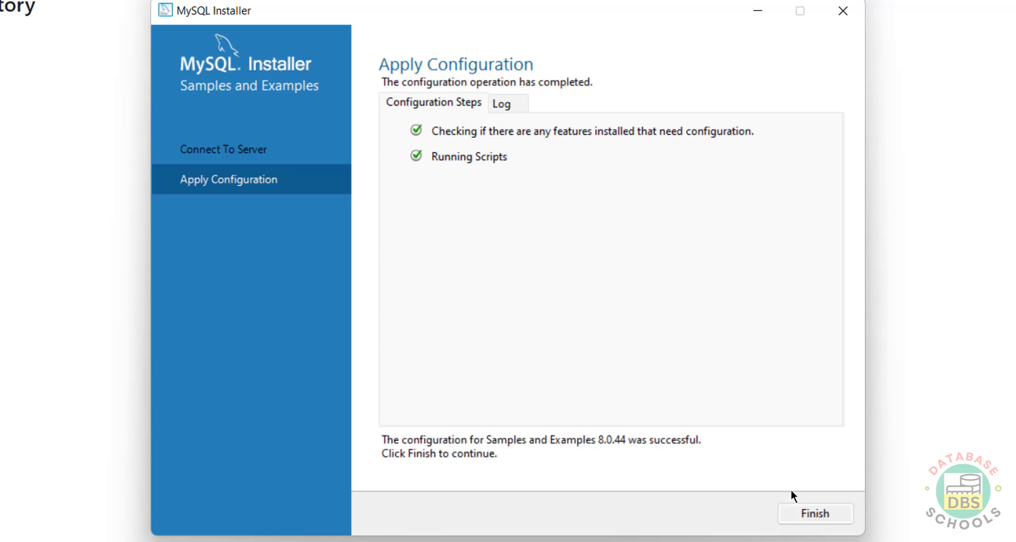
{"action": "left_click", "coordinate": [805, 513]}
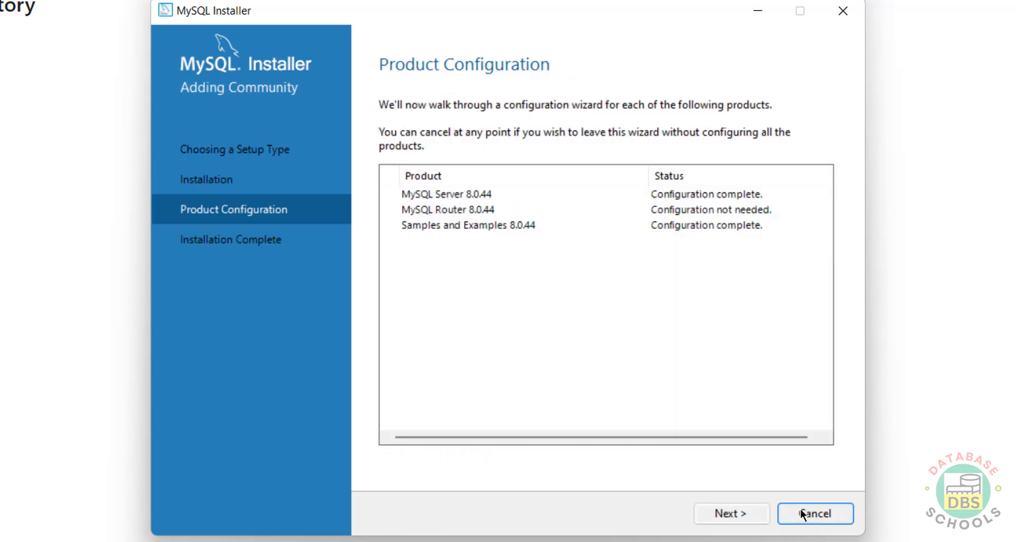
Step: Finish setup with Start MySQL Shell and Start MySQL Workbench unchecked
{"action": "left_click", "coordinate": [742, 514]}
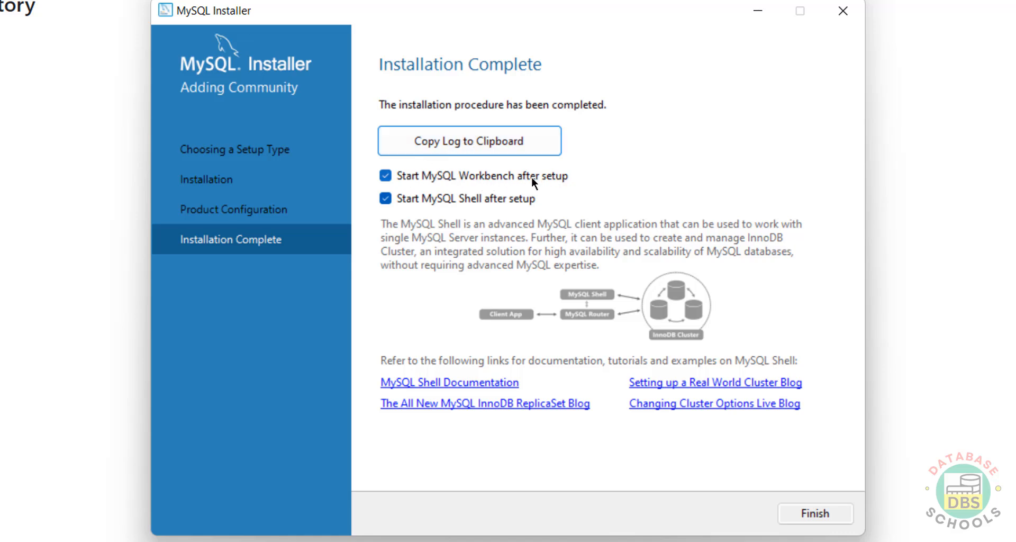
{"action": "left_click", "coordinate": [459, 196]}
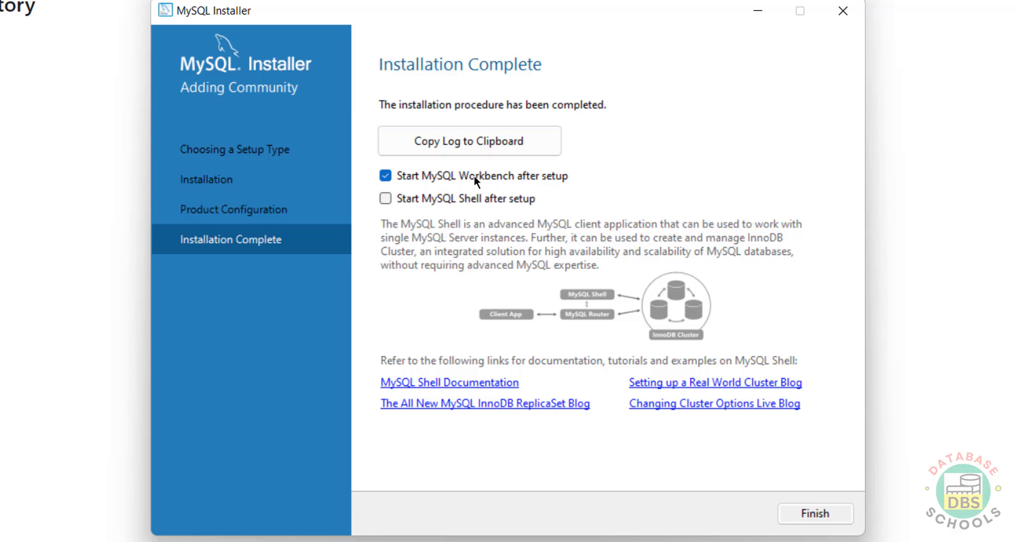
{"action": "left_click", "coordinate": [475, 175]}
{"action": "left_click", "coordinate": [802, 502]}
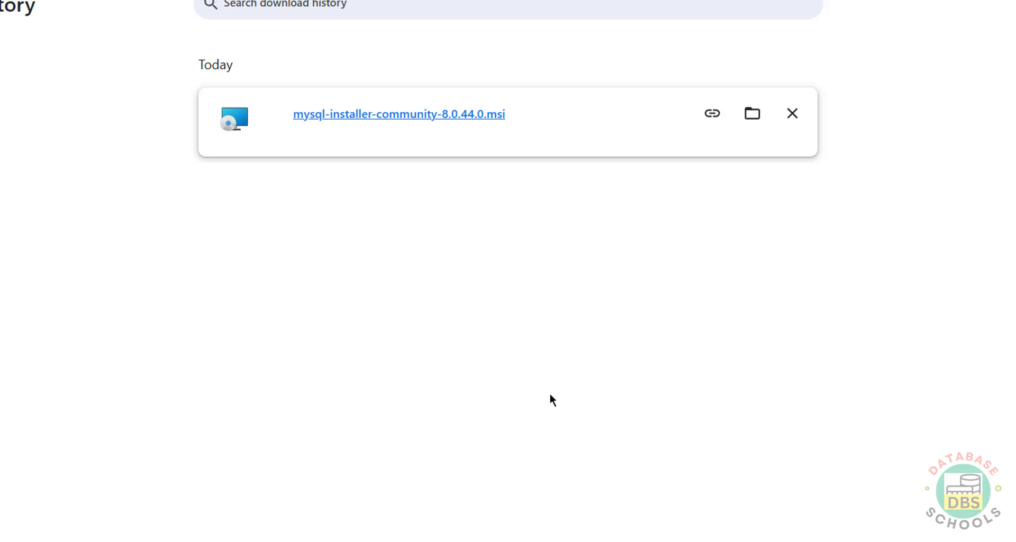
Step: Expand the MySQL folder in the Start menu's All apps list to see its shortcuts
{"action": "key", "text": "super"}
{"action": "left_click", "coordinate": [709, 80]}
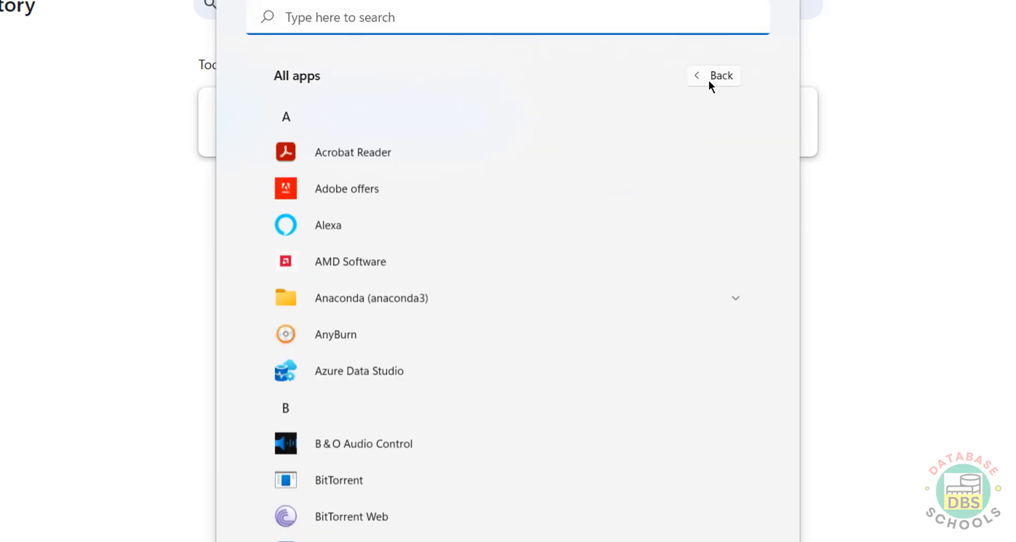
{"action": "scroll", "coordinate": [796, 370], "scroll_direction": "down", "scroll_amount": 15}
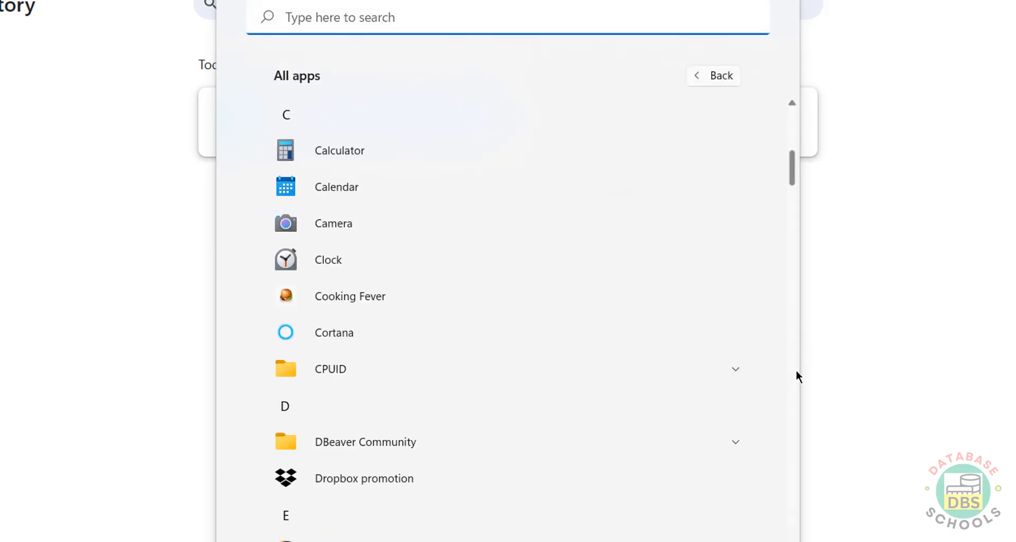
{"action": "left_click", "coordinate": [696, 249]}
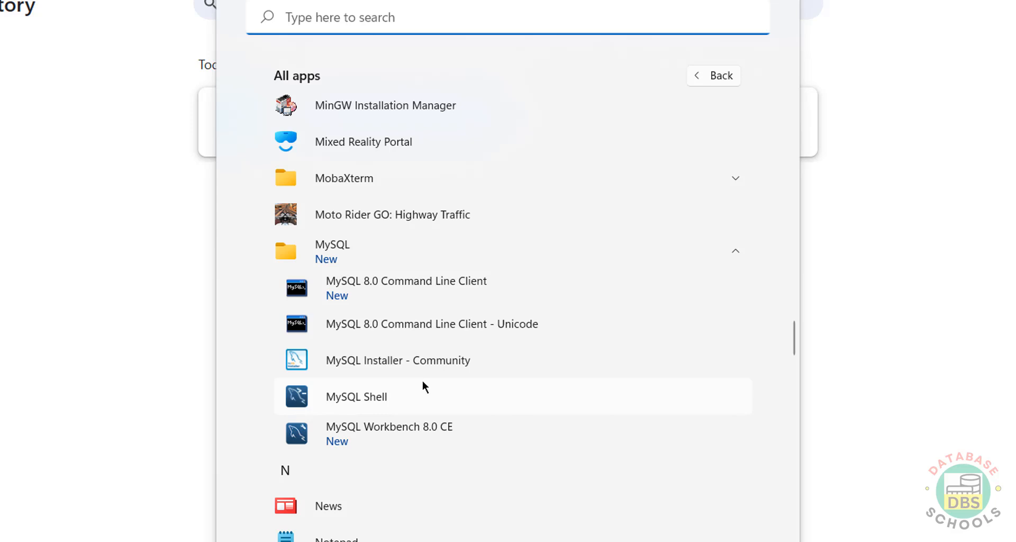
Step: Log in to the MySQL 8.0 Command Line Client as root using the root password
{"action": "left_click", "coordinate": [470, 282]}
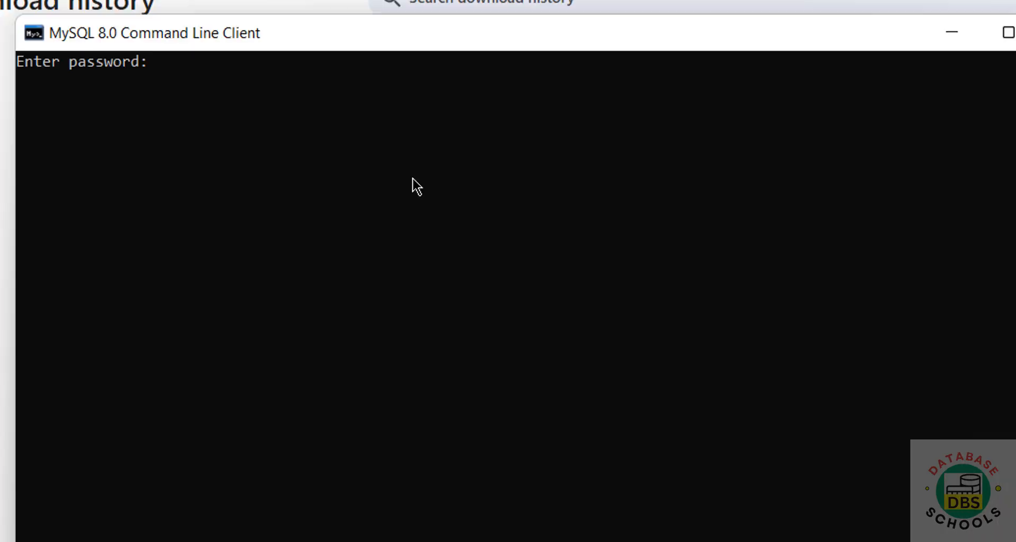
{"action": "key", "text": "Return"}
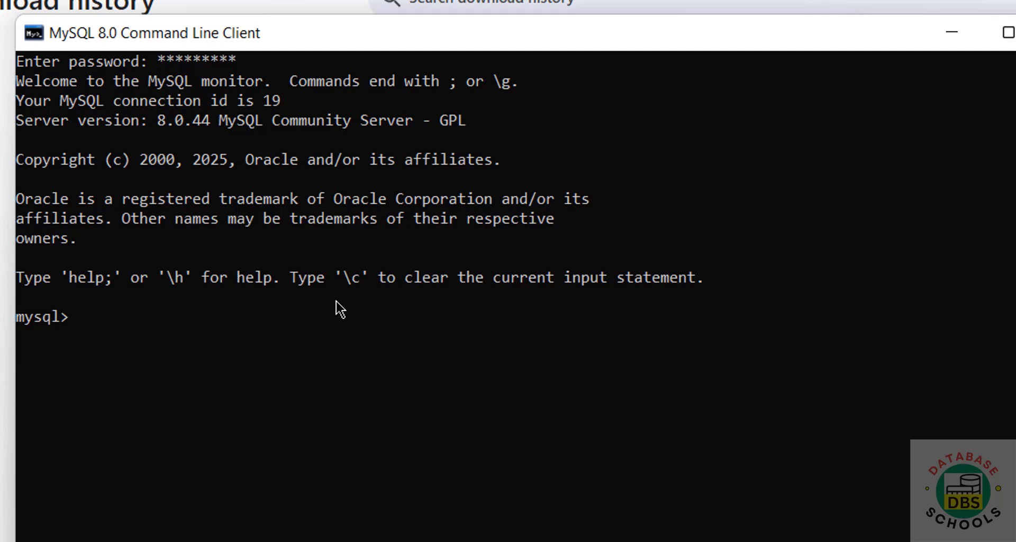
{"action": "key", "text": "super"}
Step: Launch MySQL Workbench 8.0 CE from the MySQL folder under All apps
{"action": "left_click", "coordinate": [964, 82]}
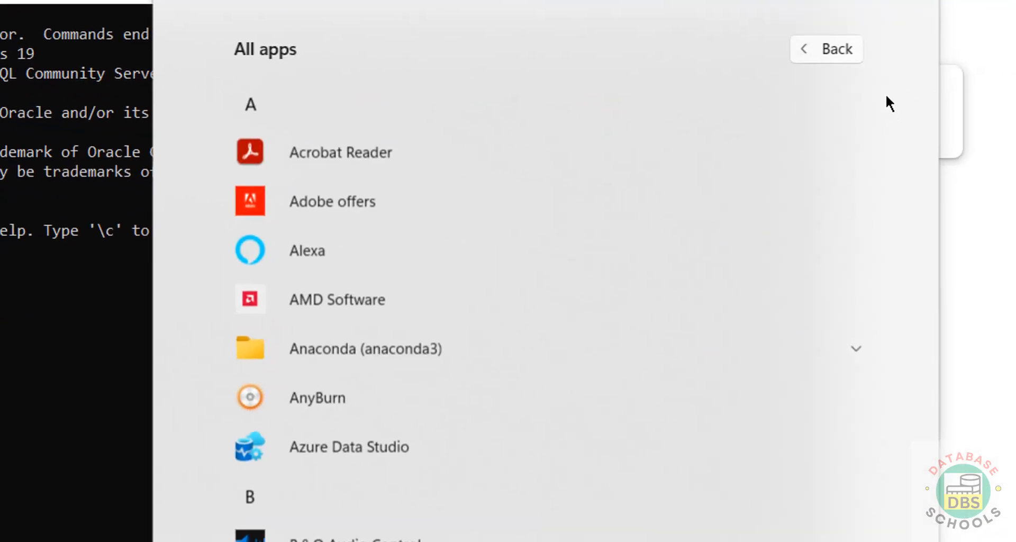
{"action": "left_click", "coordinate": [929, 235]}
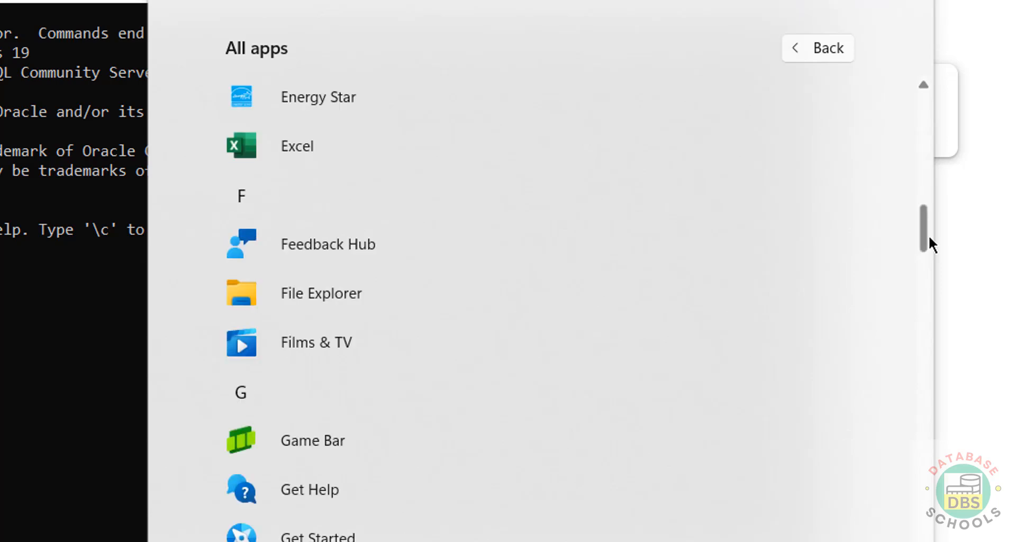
{"action": "left_click", "coordinate": [923, 324]}
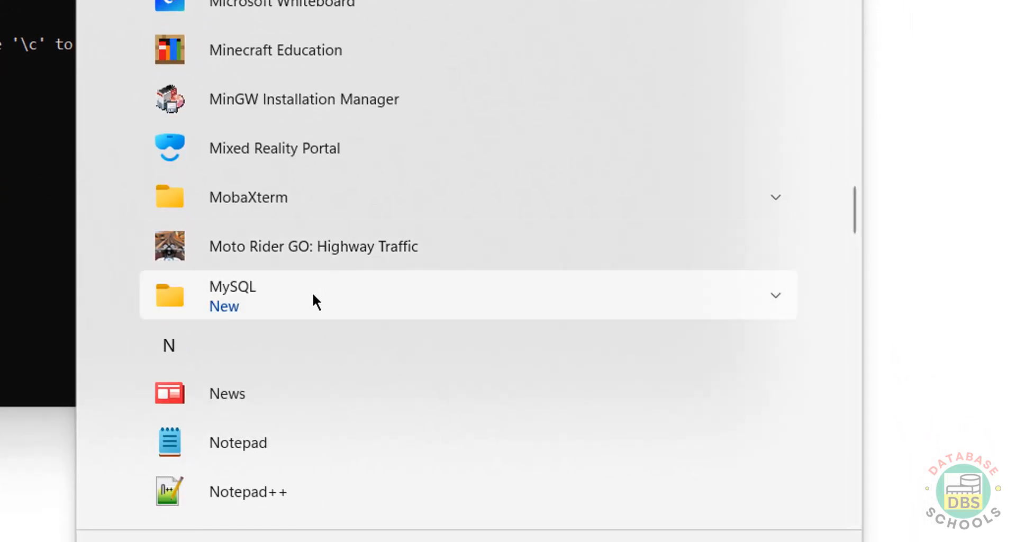
{"action": "left_click", "coordinate": [313, 296]}
{"action": "scroll", "coordinate": [583, 431], "scroll_direction": "down", "scroll_amount": 5}
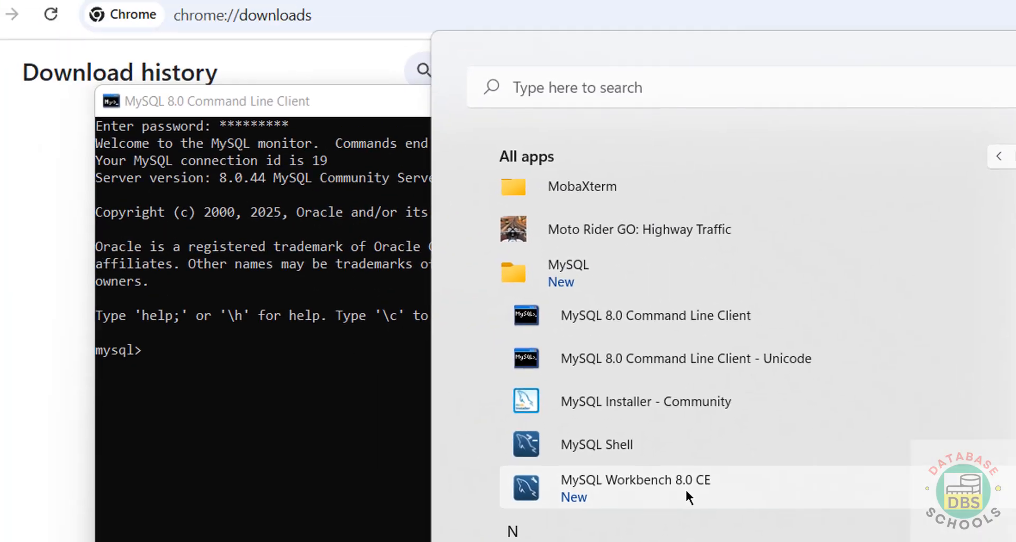
{"action": "left_click", "coordinate": [367, 245]}
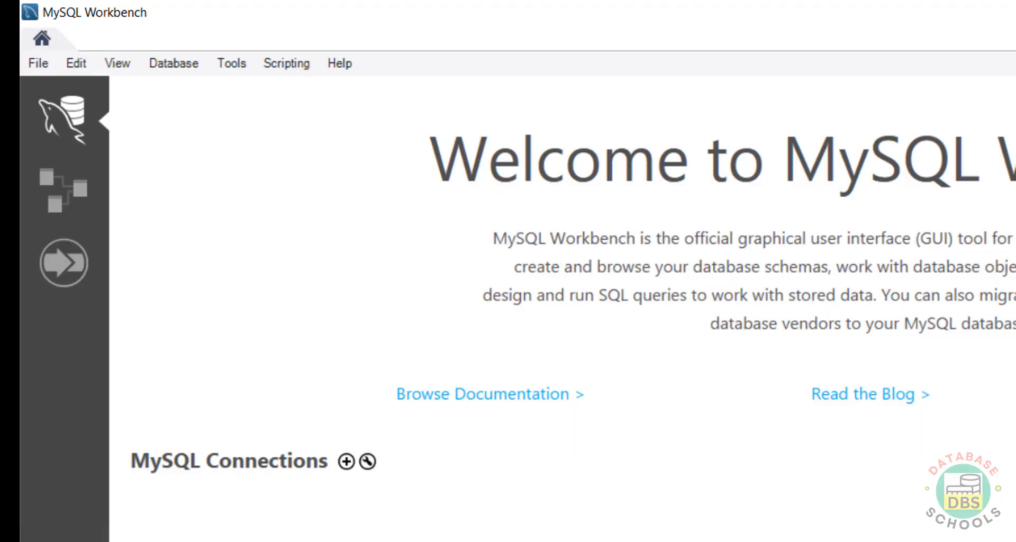
Step: Start a new Workbench connection named mysql8044 to 127.0.0.1
{"action": "left_click", "coordinate": [345, 460]}
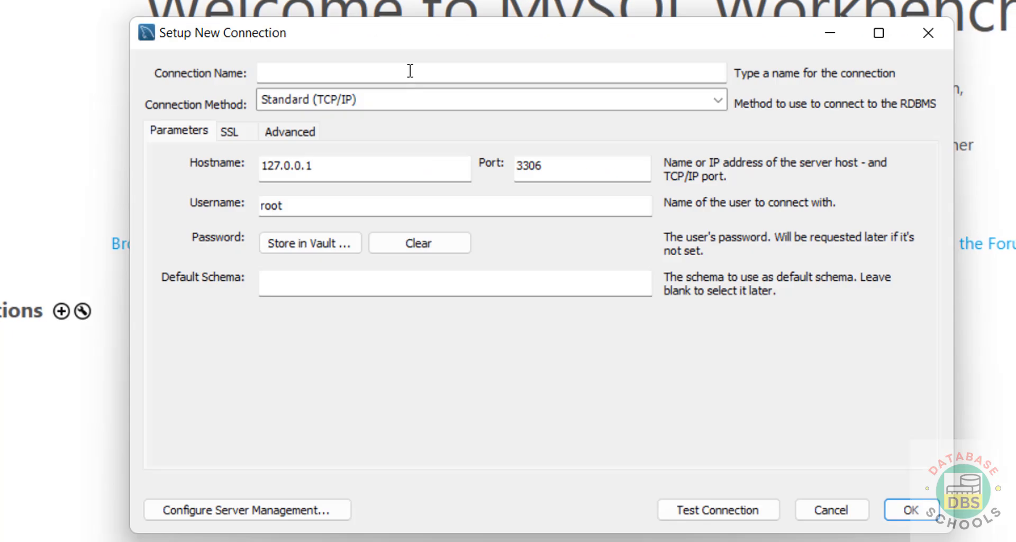
{"action": "left_click", "coordinate": [410, 70]}
{"action": "type", "text": "mysql"}
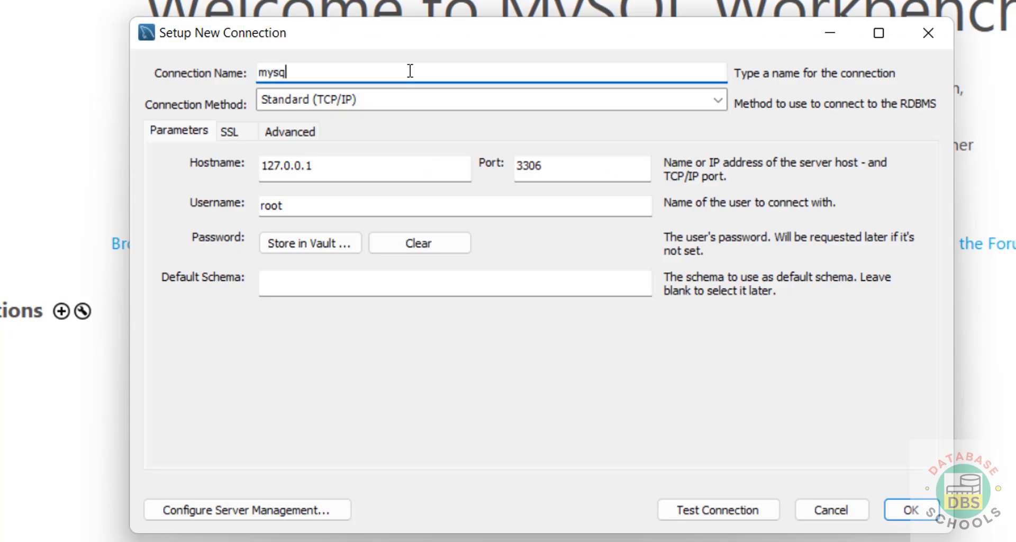
{"action": "type", "text": "8044"}
{"action": "double_click", "coordinate": [328, 166]}
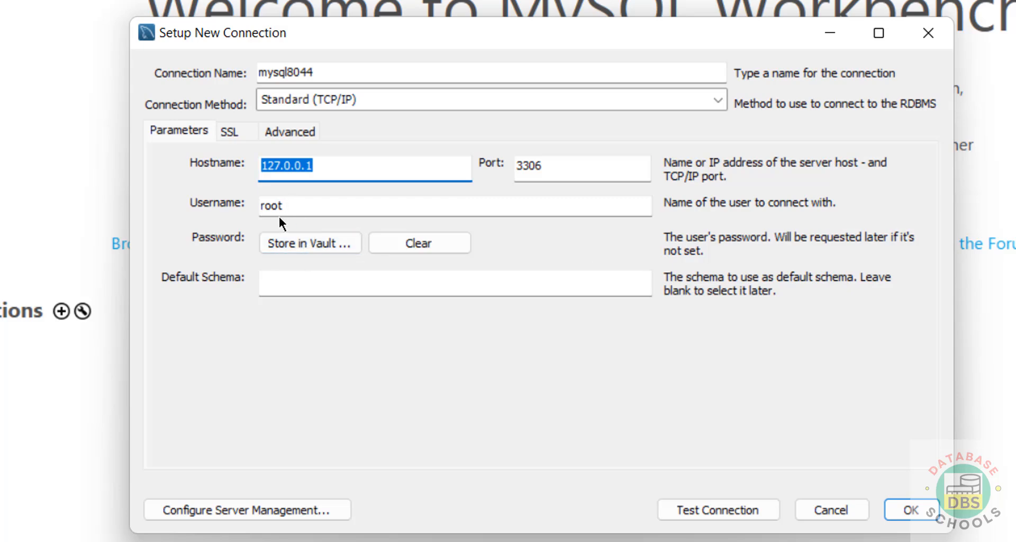
Step: Store the root password in the vault, test the connection successfully, and save it
{"action": "left_click", "coordinate": [290, 242]}
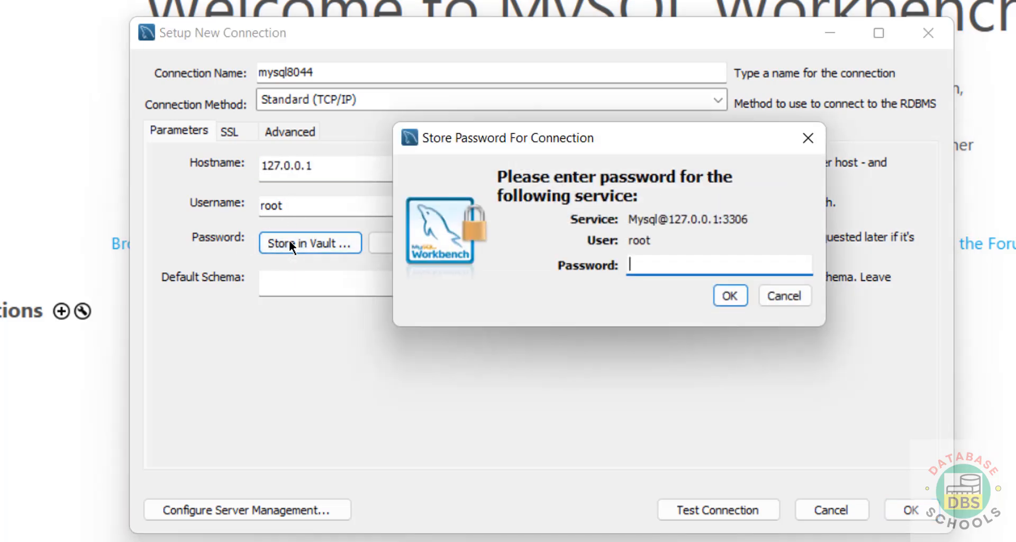
{"action": "type", "text": "**********"}
{"action": "key", "text": "Return"}
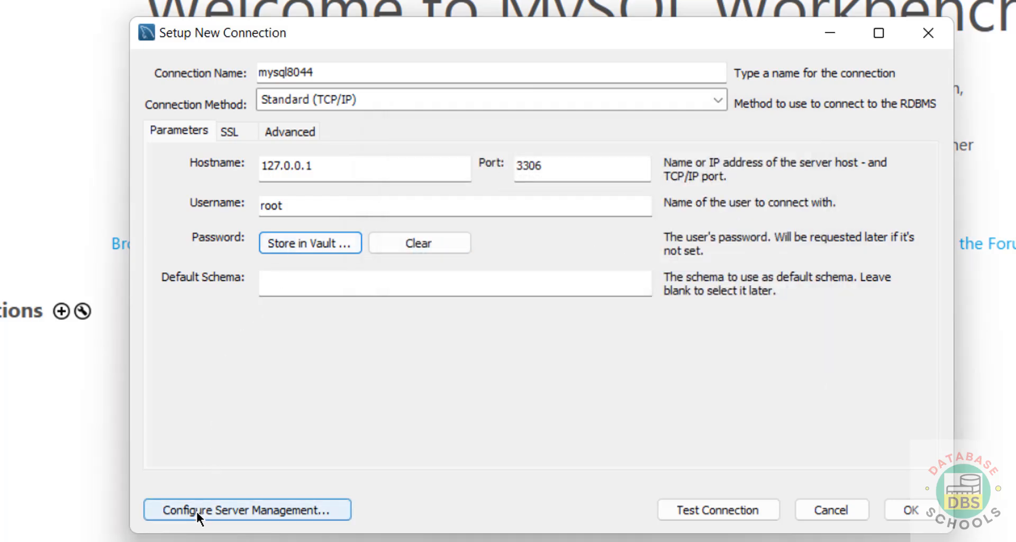
{"action": "left_click", "coordinate": [715, 518]}
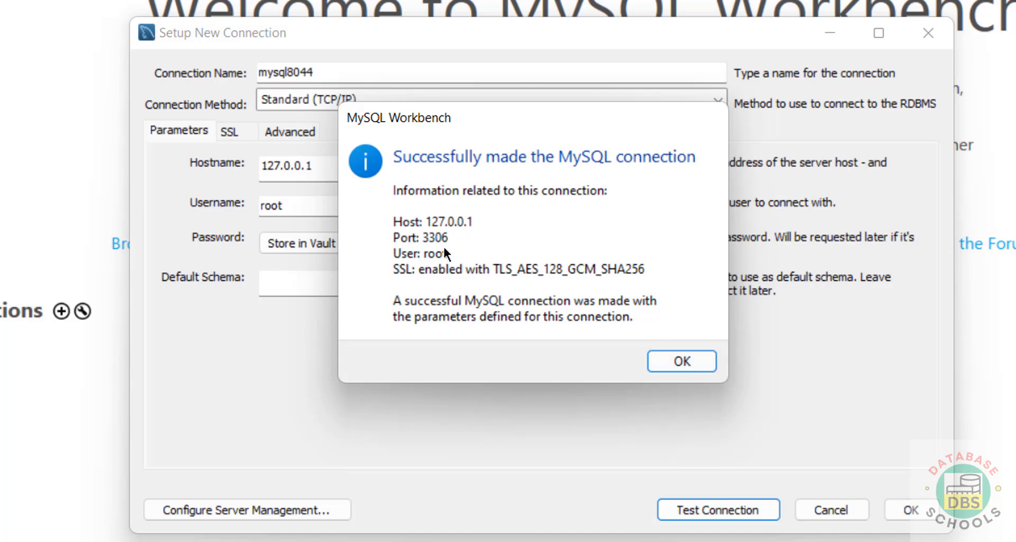
{"action": "left_click", "coordinate": [668, 353]}
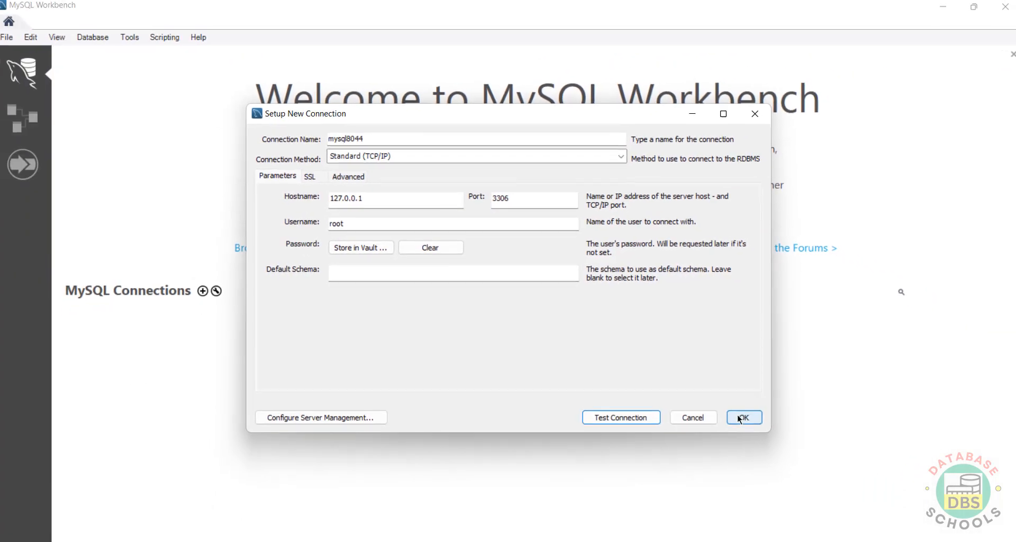
{"action": "left_click", "coordinate": [739, 417]}
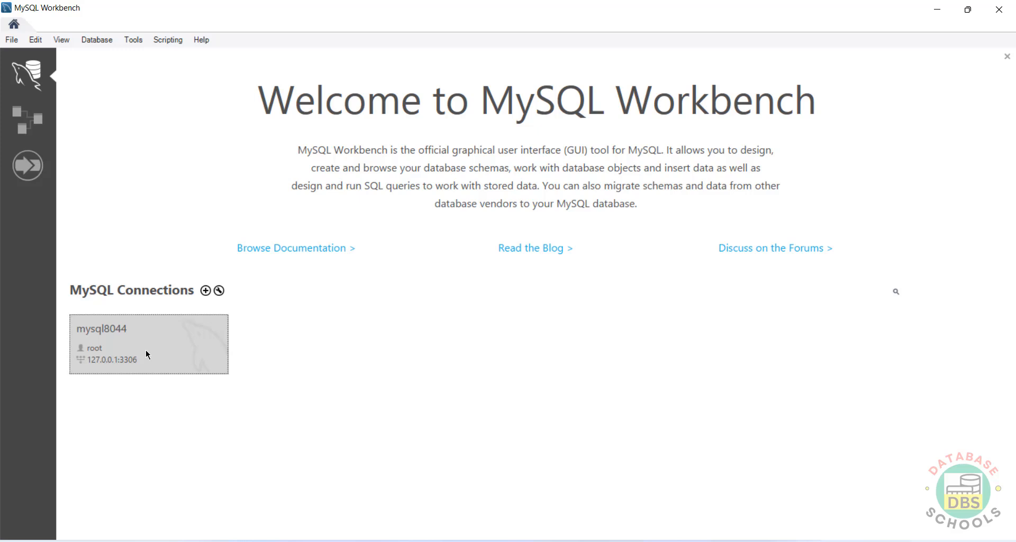
Step: Open the mysql8044 connection and run select version() in Query 1, returning 8.0.44
{"action": "left_click", "coordinate": [145, 352]}
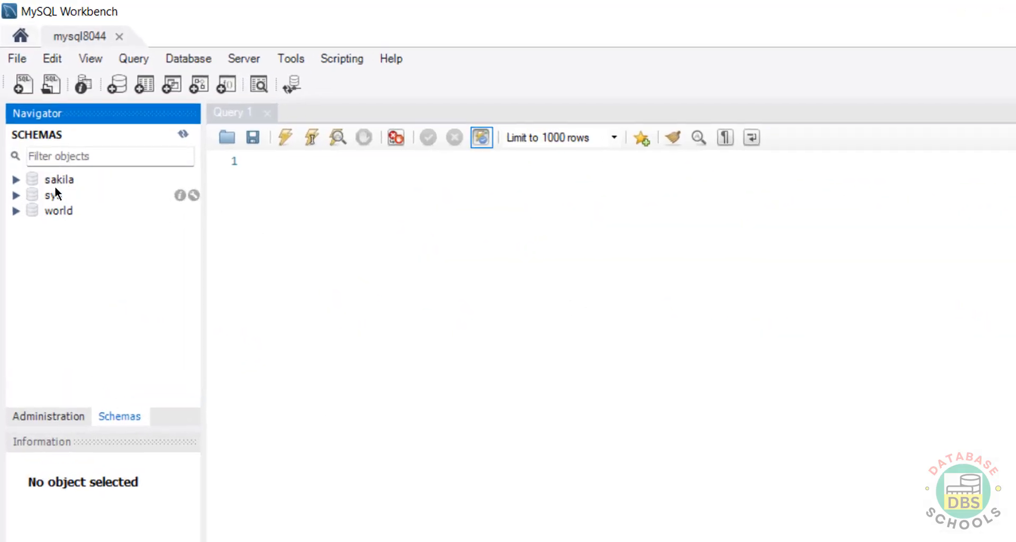
{"action": "left_click", "coordinate": [350, 190]}
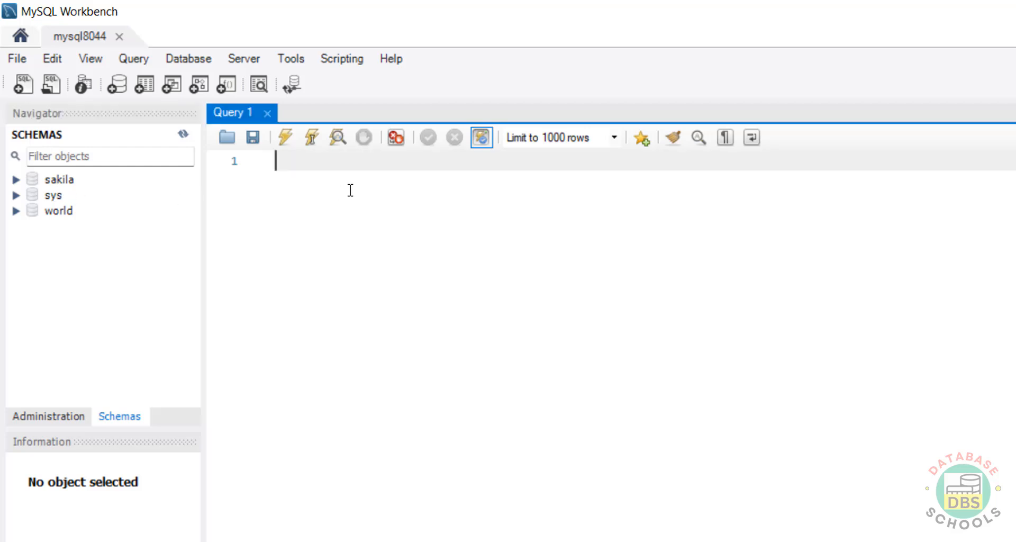
{"action": "type", "text": "select version"}
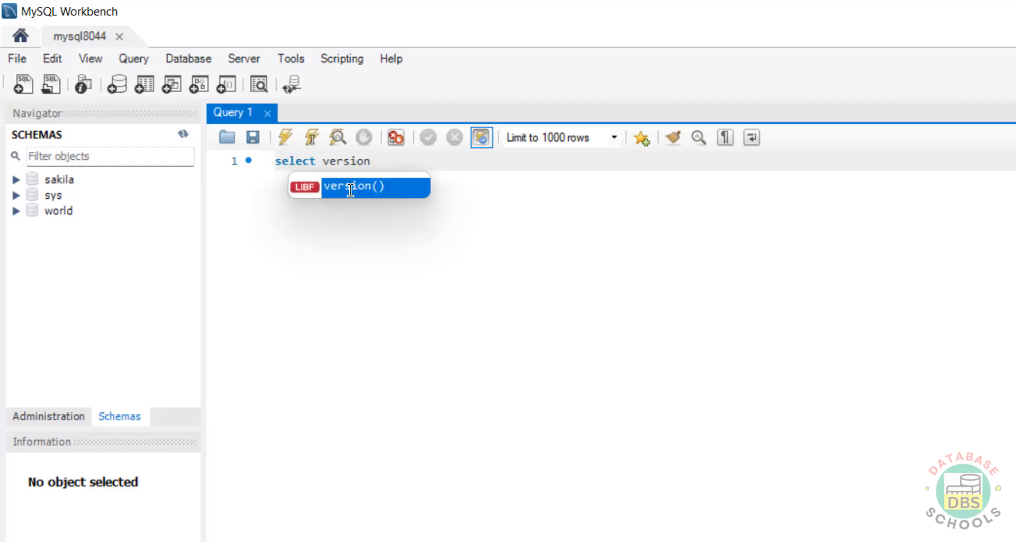
{"action": "key", "text": "Return"}
{"action": "key", "text": "ctrl+a"}
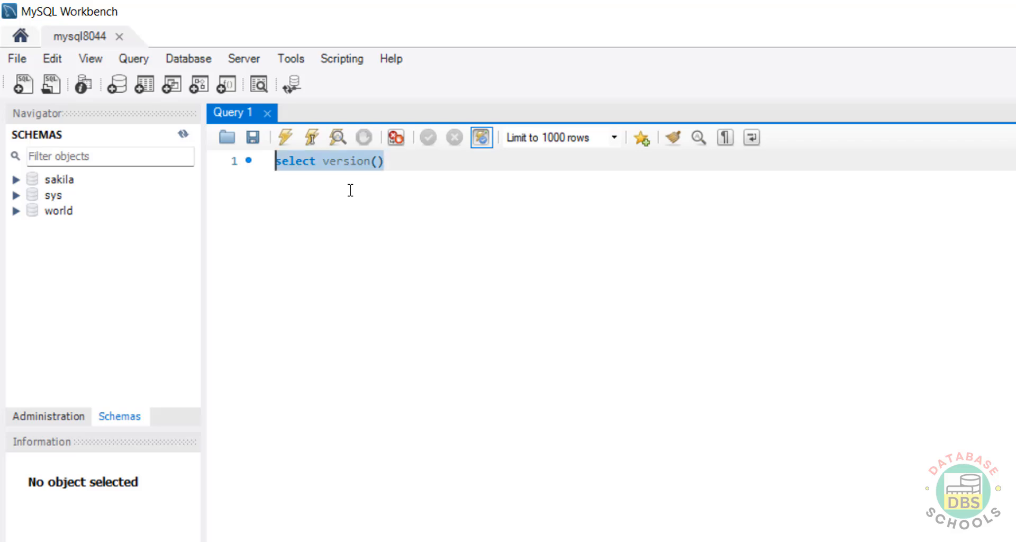
{"action": "left_click", "coordinate": [286, 137]}
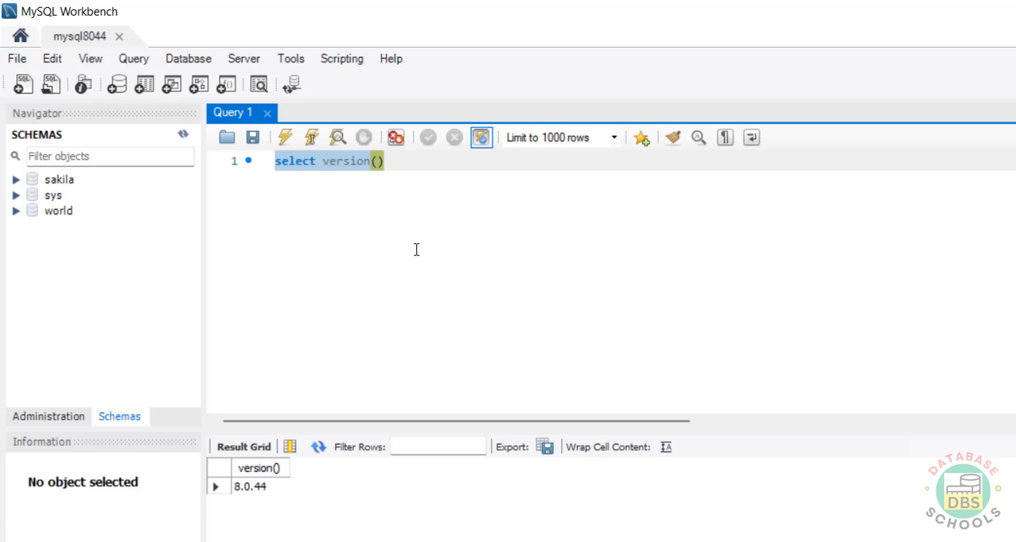
Step: Open Administration > Users and Privileges in the Navigator and begin adding a new account
{"action": "right_click", "coordinate": [72, 266]}
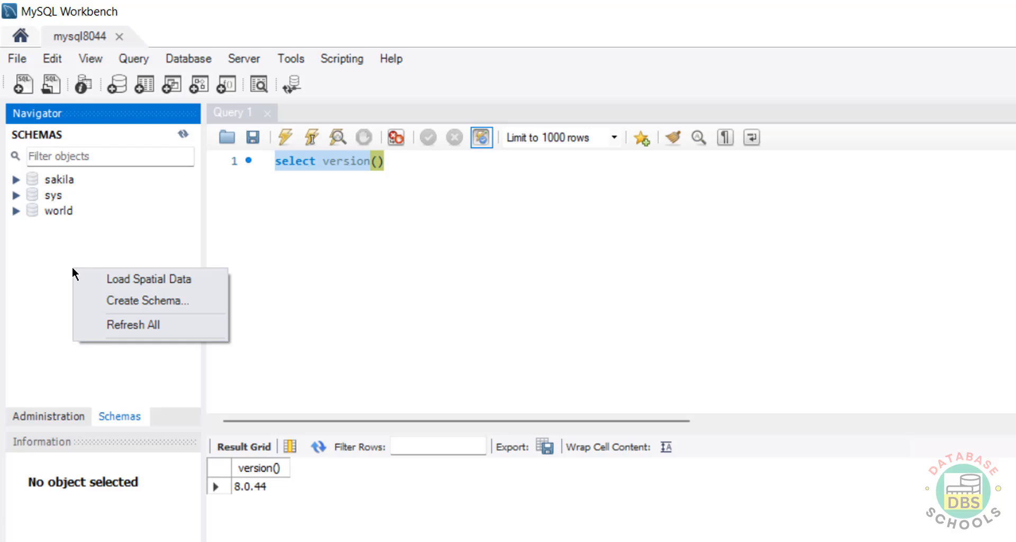
{"action": "left_click", "coordinate": [452, 233]}
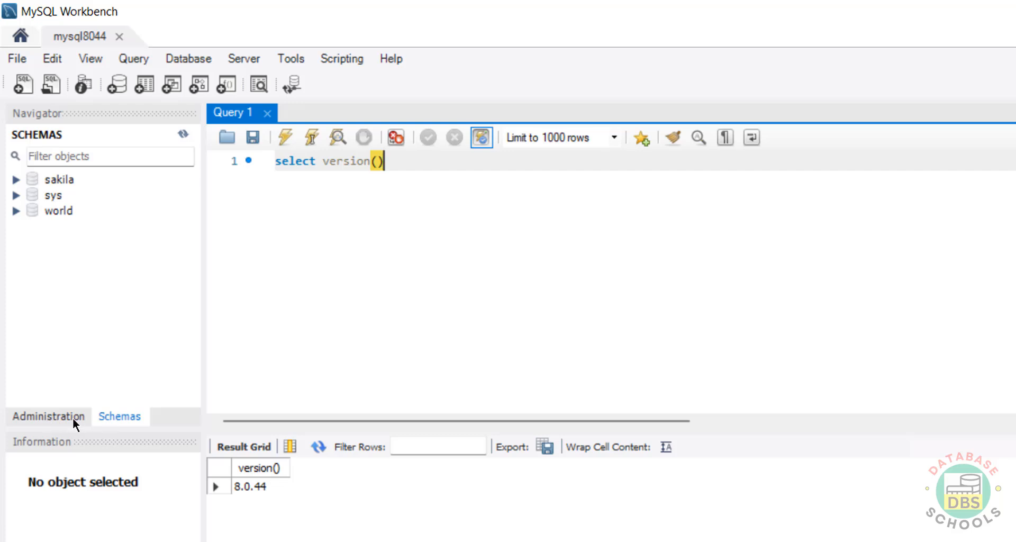
{"action": "left_click", "coordinate": [54, 421]}
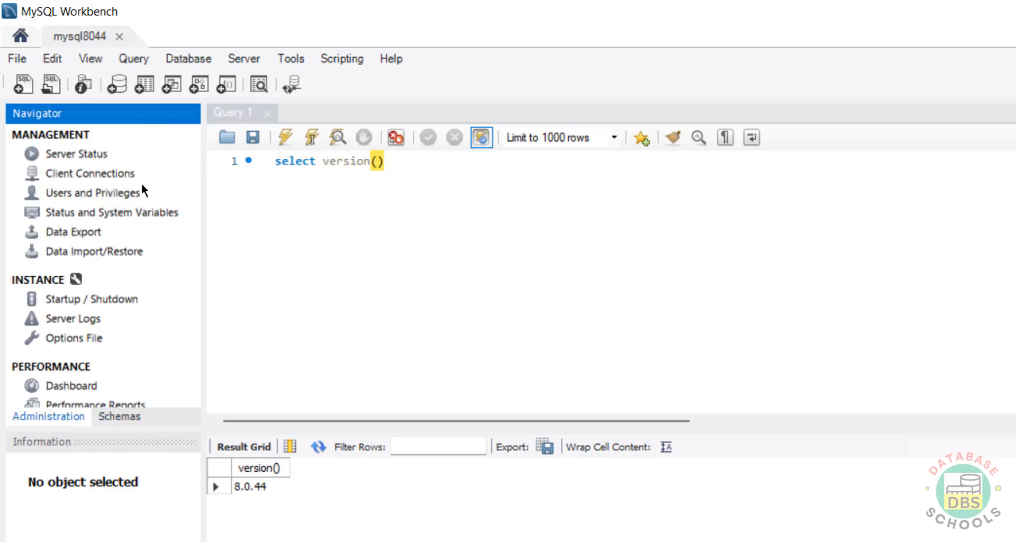
{"action": "left_click", "coordinate": [101, 193]}
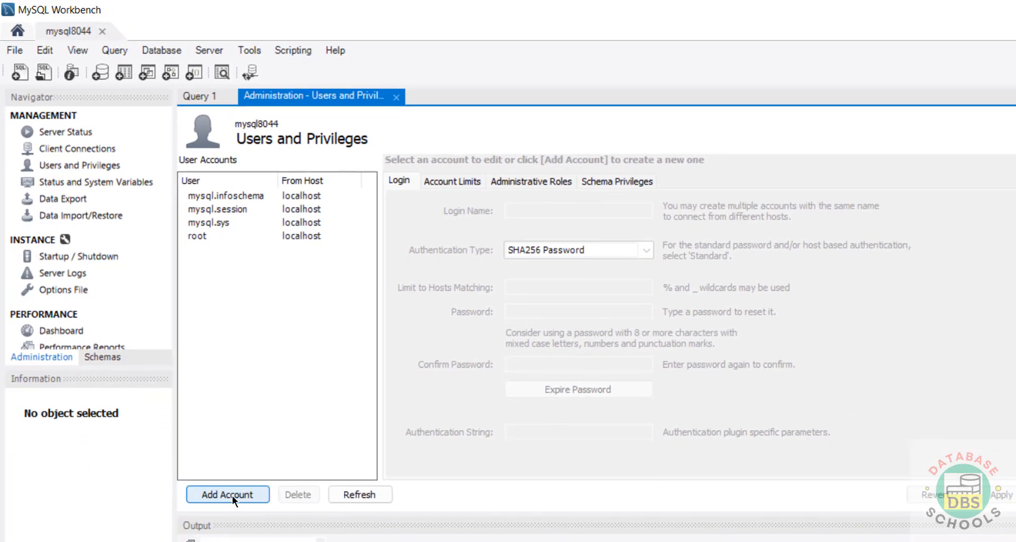
{"action": "left_click", "coordinate": [233, 496]}
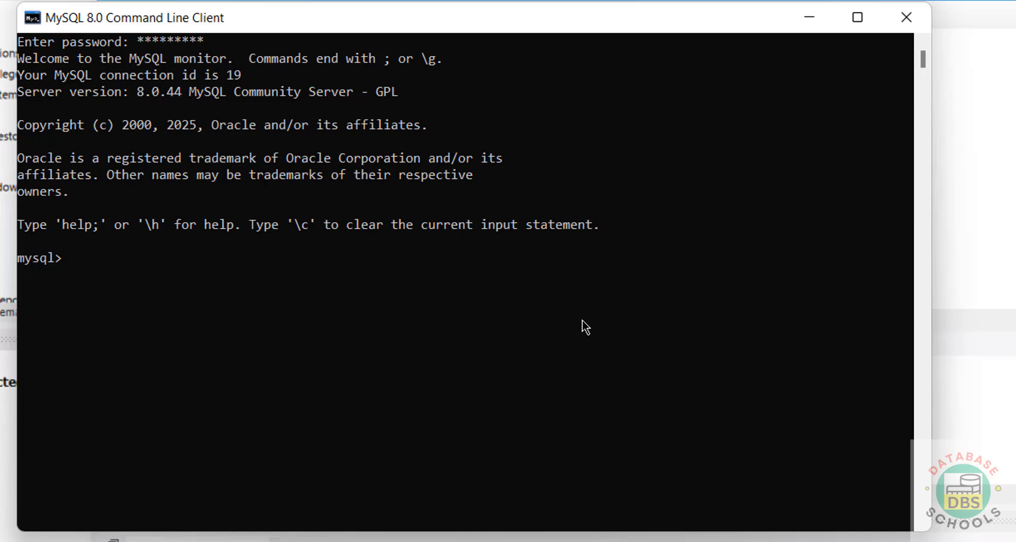
Step: List databases, confirm select version() returns 8.0.44, and clear the console with \! cls
{"action": "type", "text": "show databases;"}
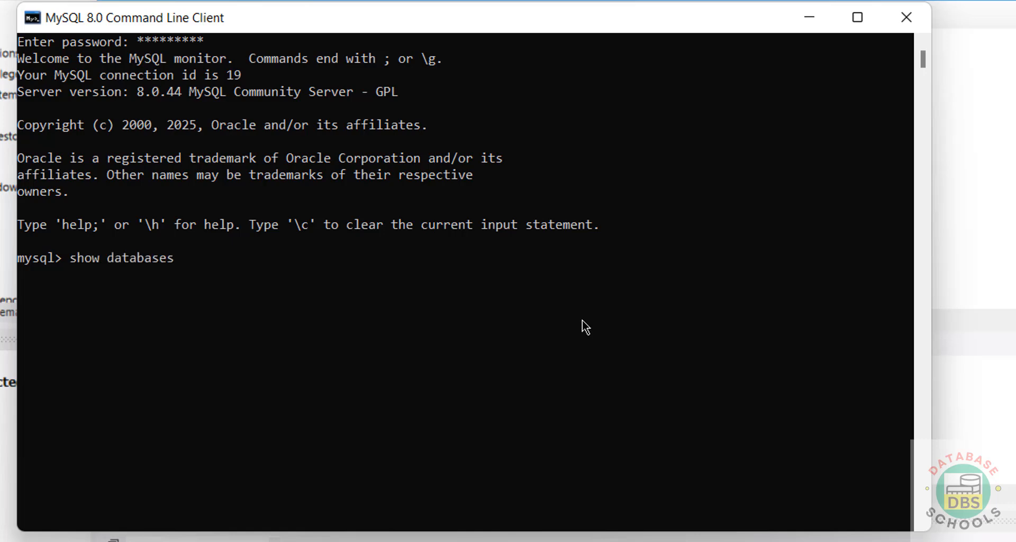
{"action": "key", "text": "Return"}
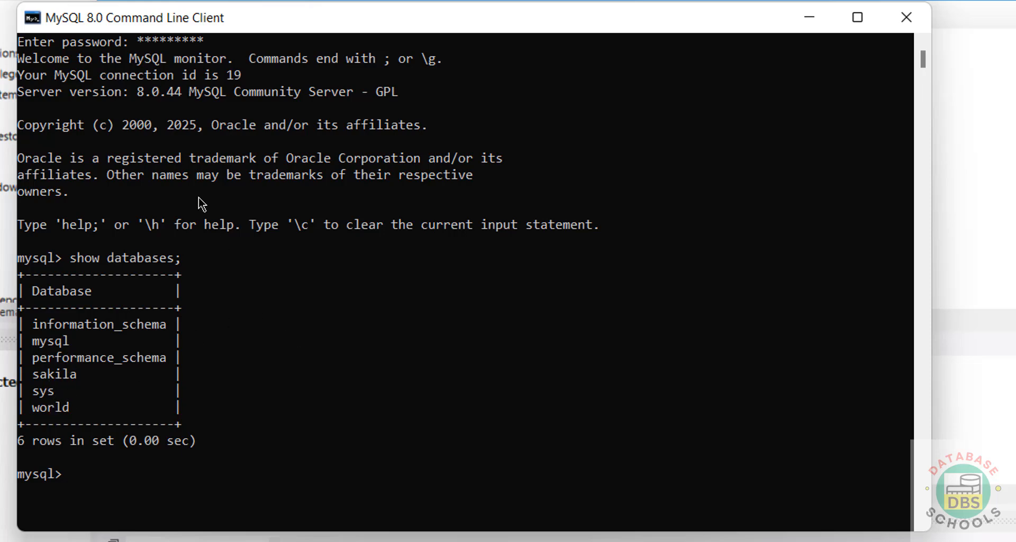
{"action": "type", "text": "select v"}
{"action": "type", "text": "ersion();"}
{"action": "key", "text": "Return"}
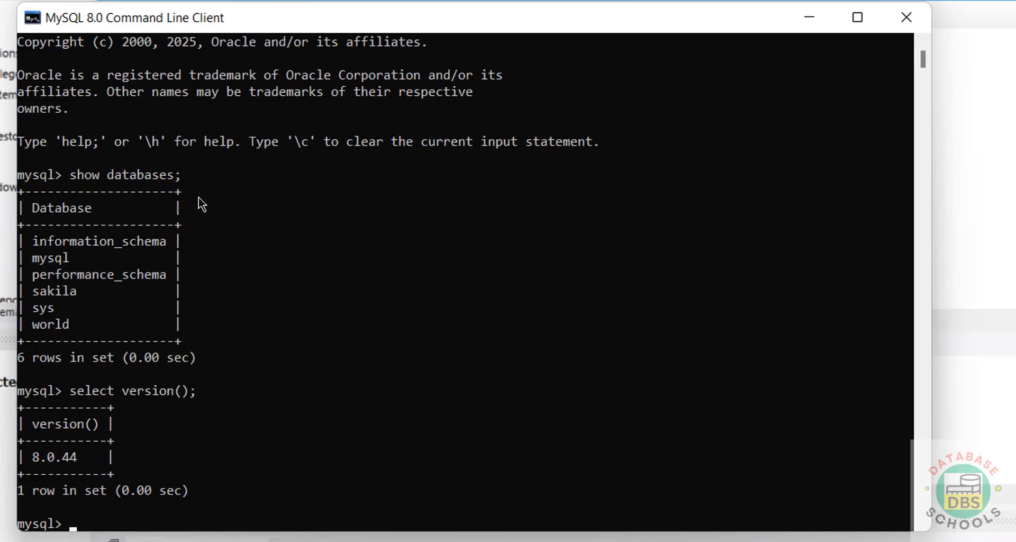
{"action": "key", "text": "ctrl+l"}
{"action": "key", "text": "BackSpace"}
{"action": "type", "text": "\\! cls"}
{"action": "key", "text": "Return"}
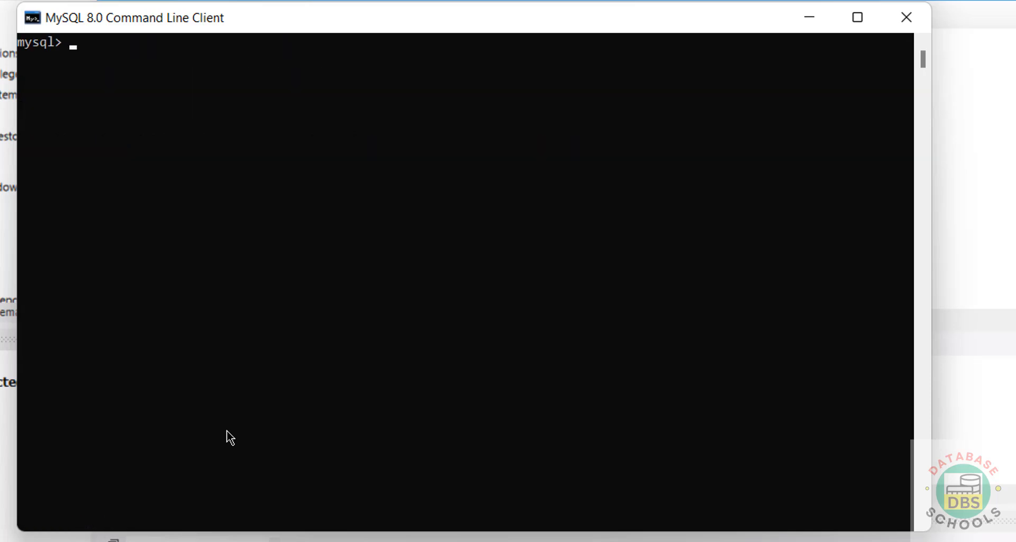
Step: Create the bank database and list databases to confirm it appears
{"action": "scroll", "coordinate": [335, 256], "scroll_direction": "up", "scroll_amount": 2, "text": "ctrl"}
{"action": "type", "text": "create database "}
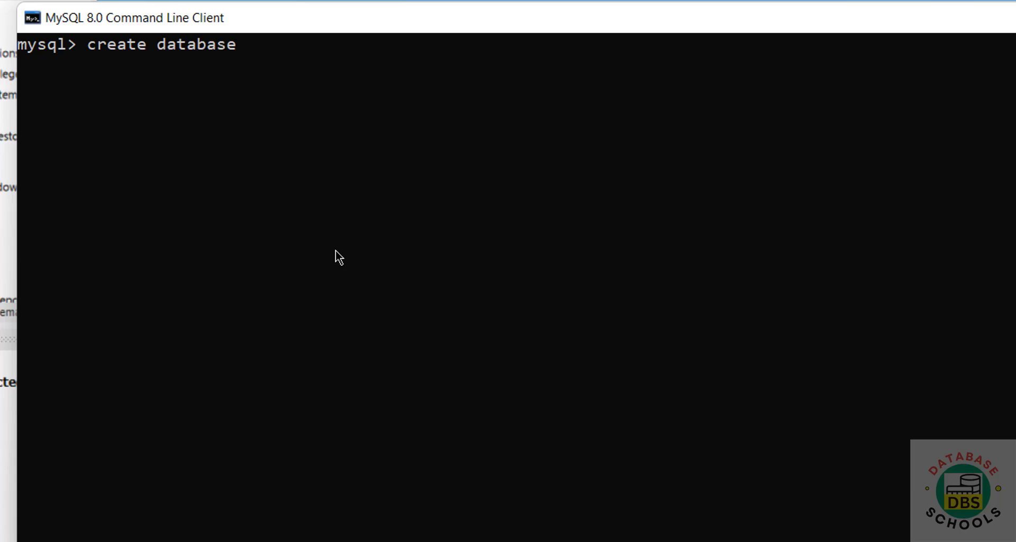
{"action": "type", "text": "bank;"}
{"action": "key", "text": "Return"}
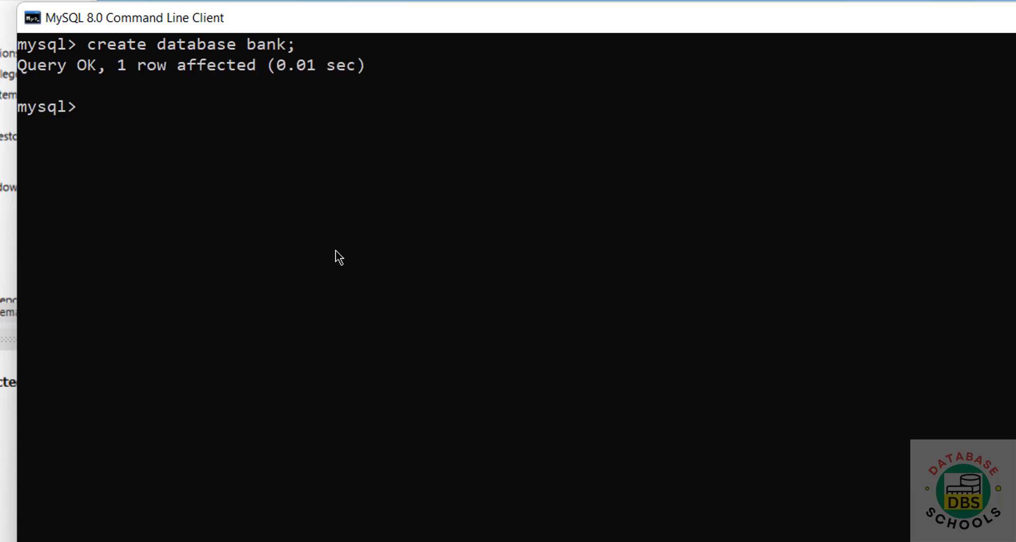
{"action": "type", "text": "show databases;"}
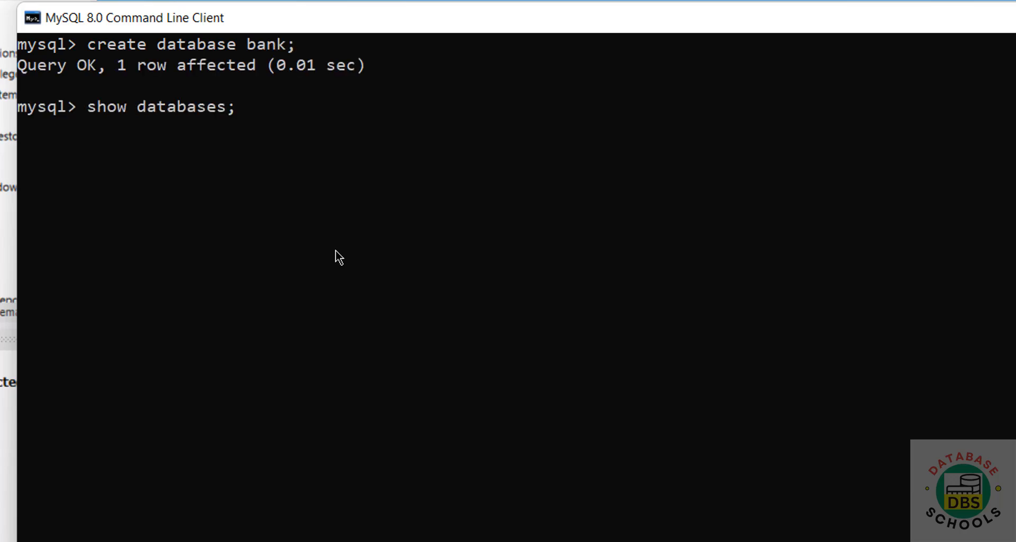
{"action": "key", "text": "Return"}
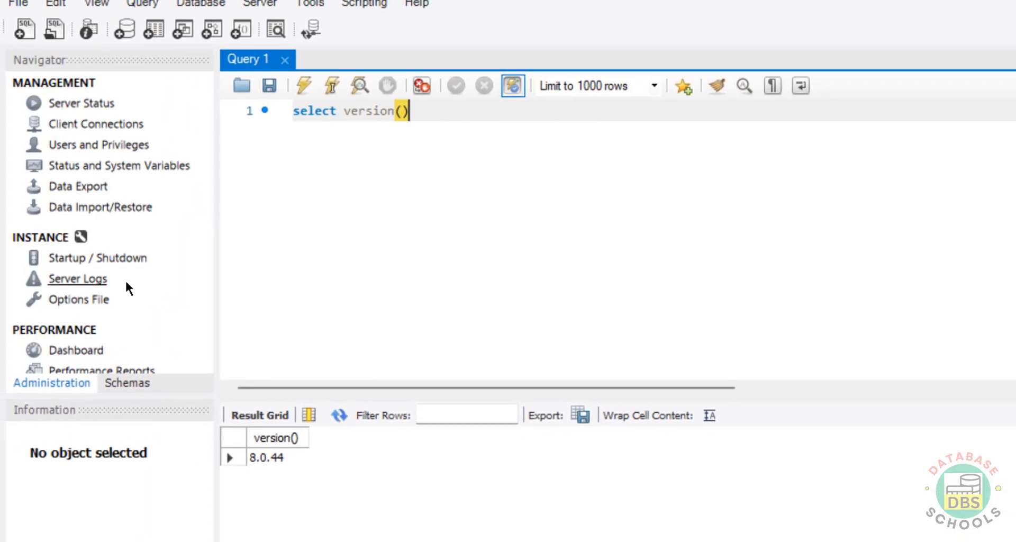
Step: Refresh the Schemas list in the Workbench Navigator so bank shows up
{"action": "left_click", "coordinate": [127, 383]}
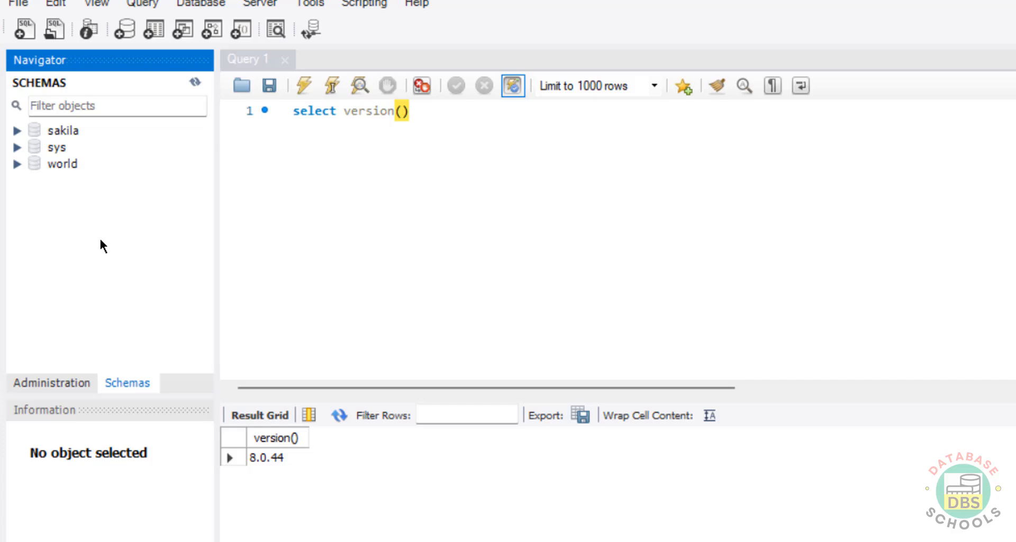
{"action": "left_click", "coordinate": [196, 82]}
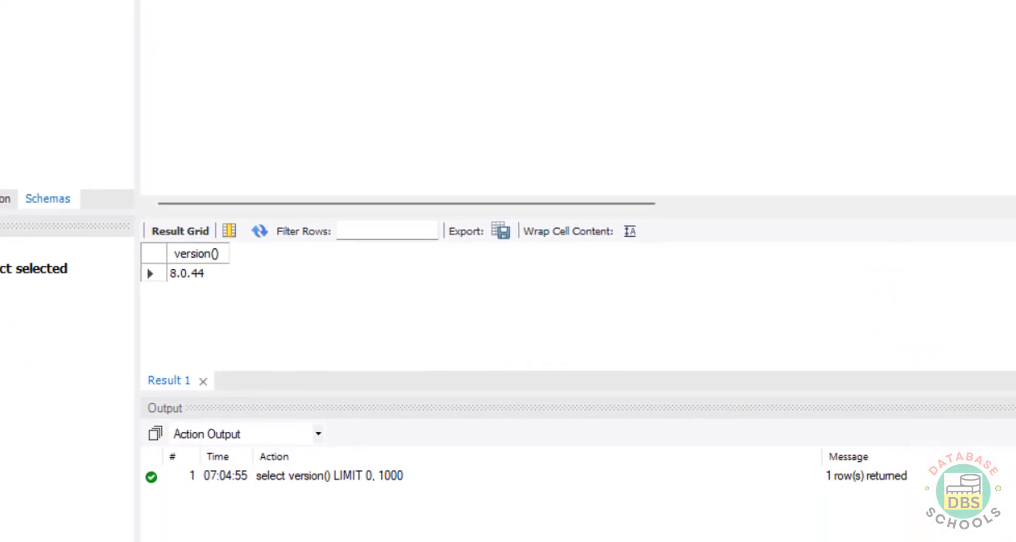
{"action": "key", "text": "alt+Tab"}
Step: Switch to the bank database with use bank; and list its tables
{"action": "left_click", "coordinate": [507, 157]}
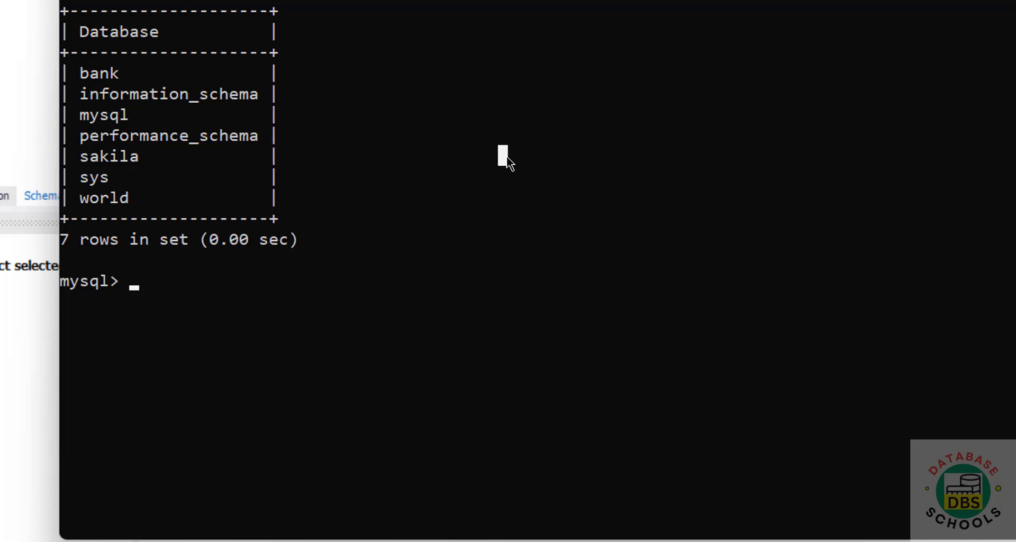
{"action": "type", "text": "use ban"}
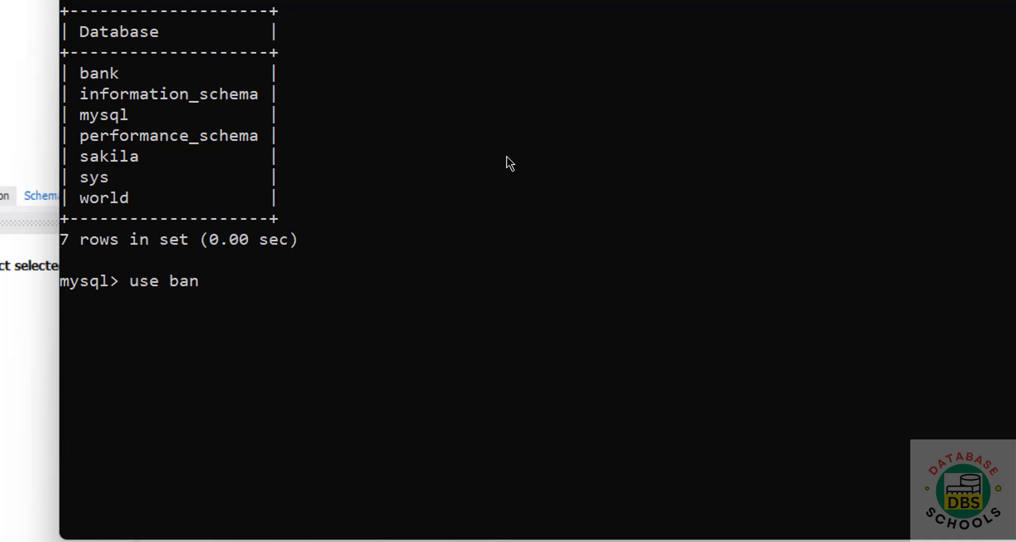
{"action": "type", "text": "k;"}
{"action": "key", "text": "Return"}
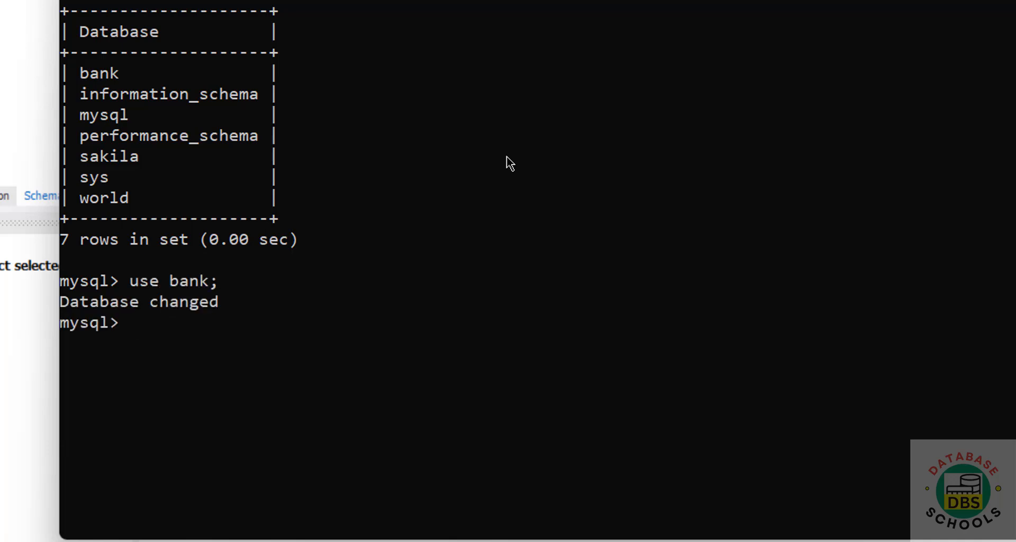
{"action": "type", "text": "\\"}
{"action": "key", "text": "BackSpace"}
{"action": "type", "text": "show tables;"}
{"action": "key", "text": "Return"}
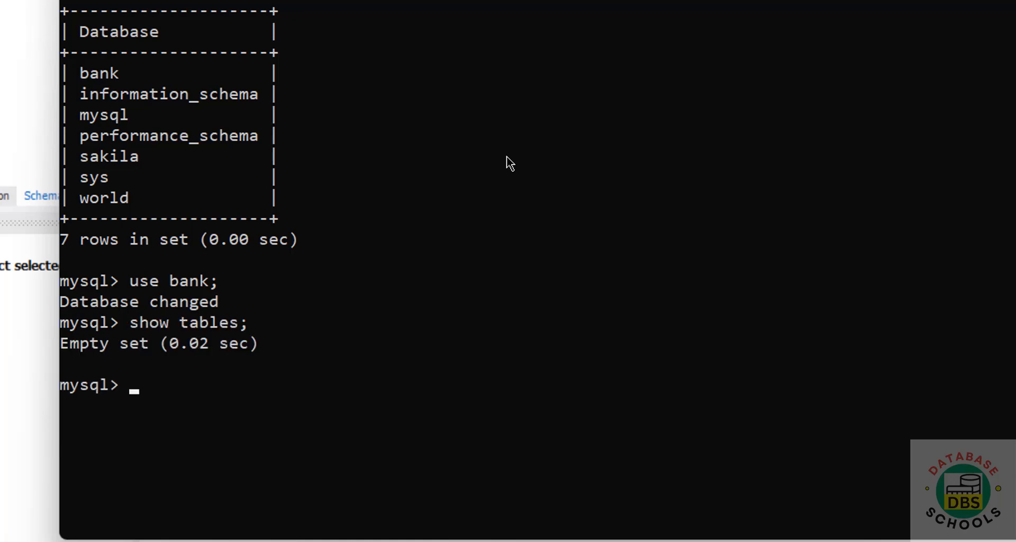
Step: Create table customer(cno int primary key, cname varchar(100) not null) and confirm with show tables
{"action": "type", "text": "create t"}
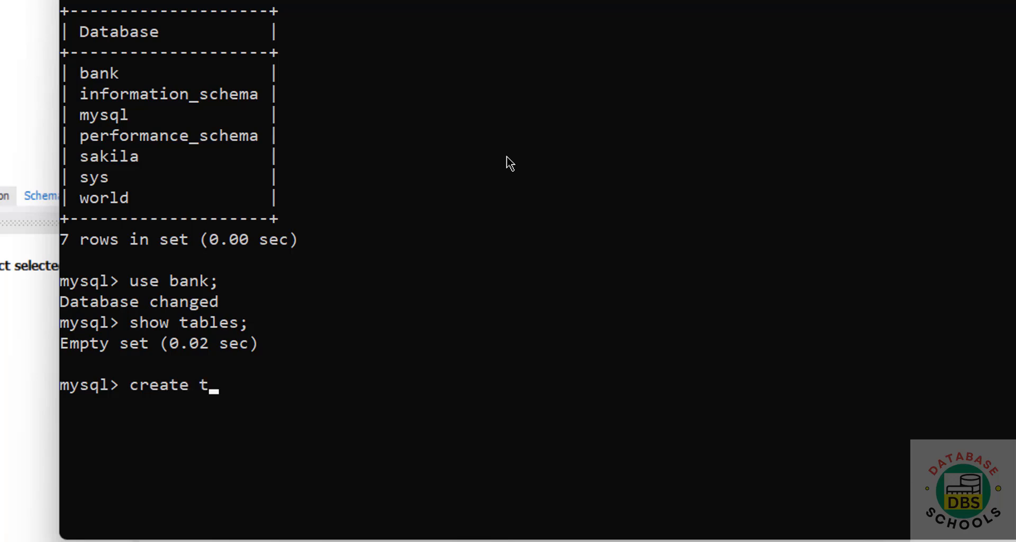
{"action": "type", "text": "able cus"}
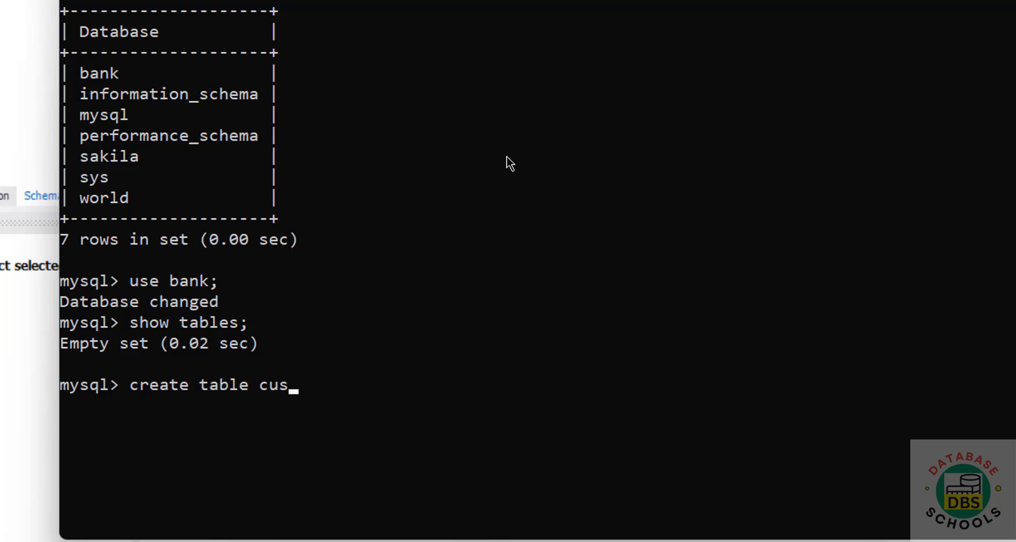
{"action": "type", "text": "tomer(cno i"}
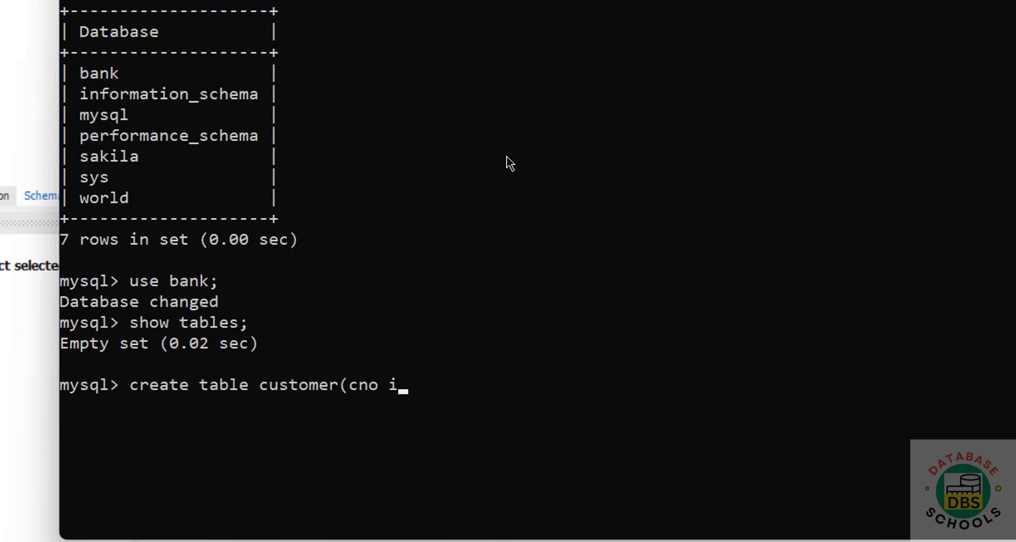
{"action": "type", "text": "nt pruanm"}
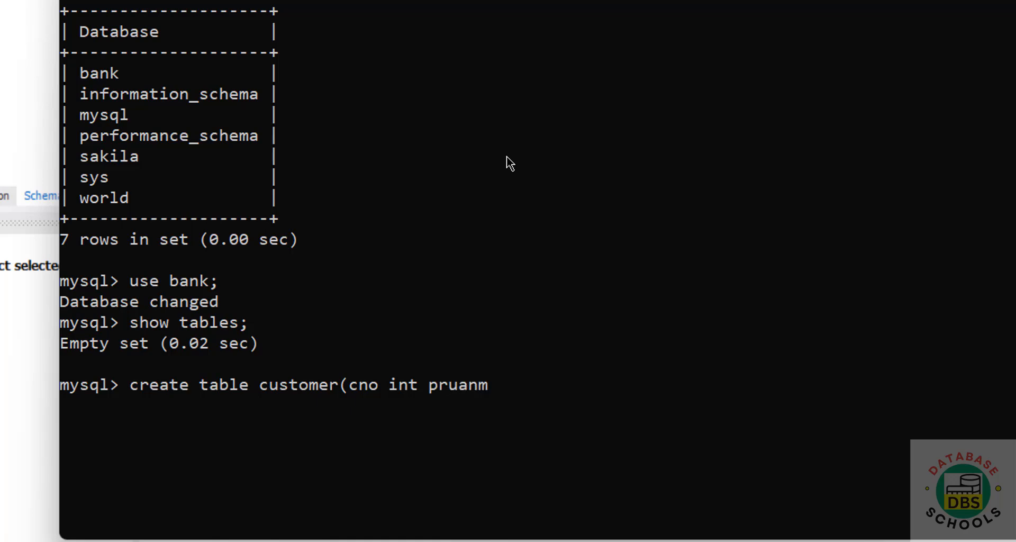
{"action": "key", "text": "BackSpace"}
{"action": "key", "text": "BackSpace"}
{"action": "key", "text": "BackSpace"}
{"action": "key", "text": "BackSpace"}
{"action": "type", "text": "imary k"}
{"action": "key", "text": "BackSpace"}
{"action": "type", "text": "key,"}
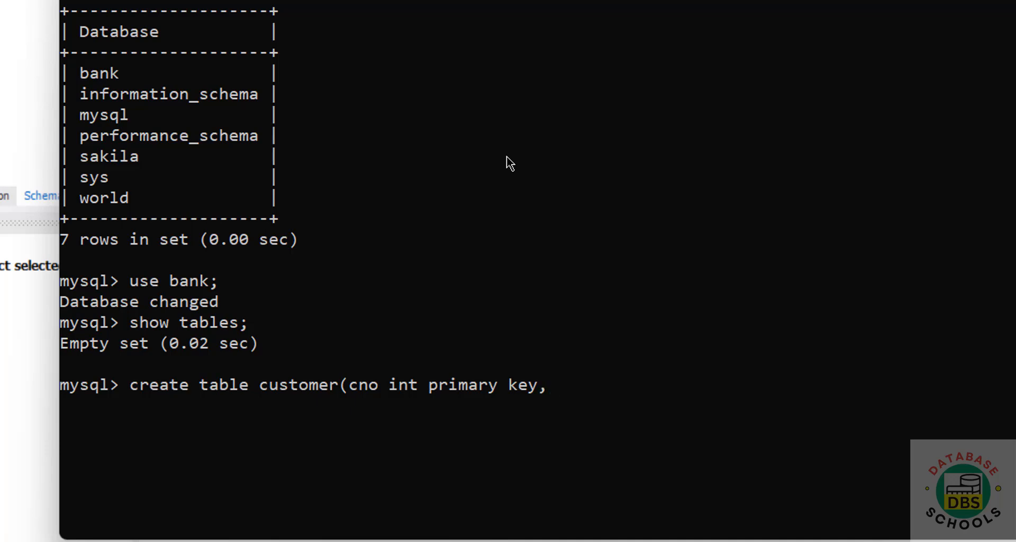
{"action": "type", "text": " cname varchar"}
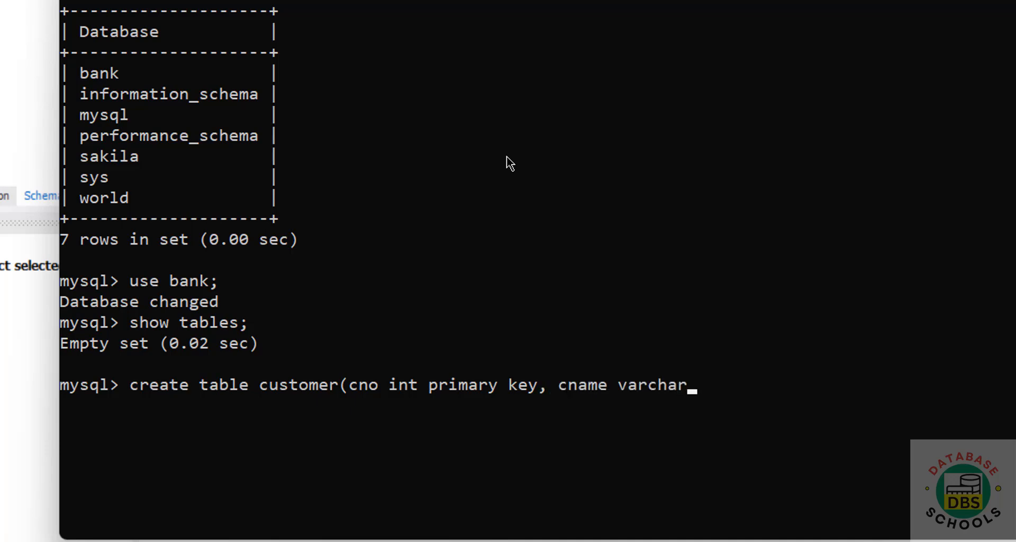
{"action": "type", "text": "(100) n"}
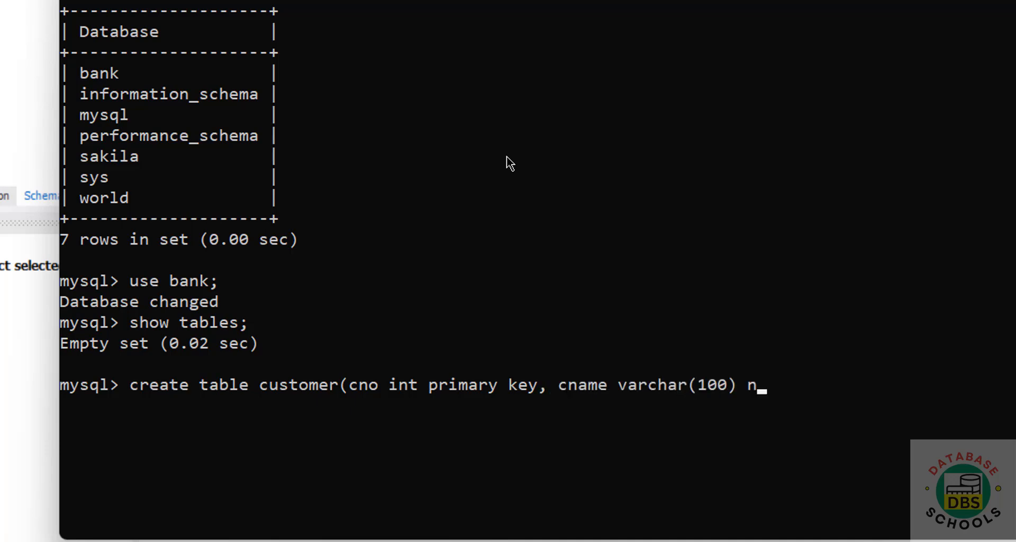
{"action": "type", "text": "ot null);"}
{"action": "key", "text": "Return"}
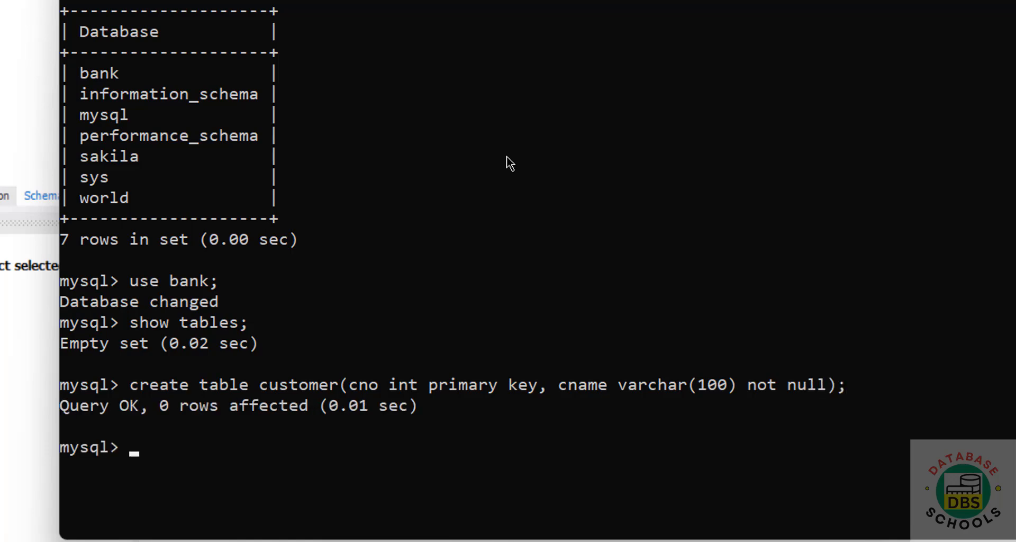
{"action": "type", "text": "show tables;"}
{"action": "key", "text": "Return"}
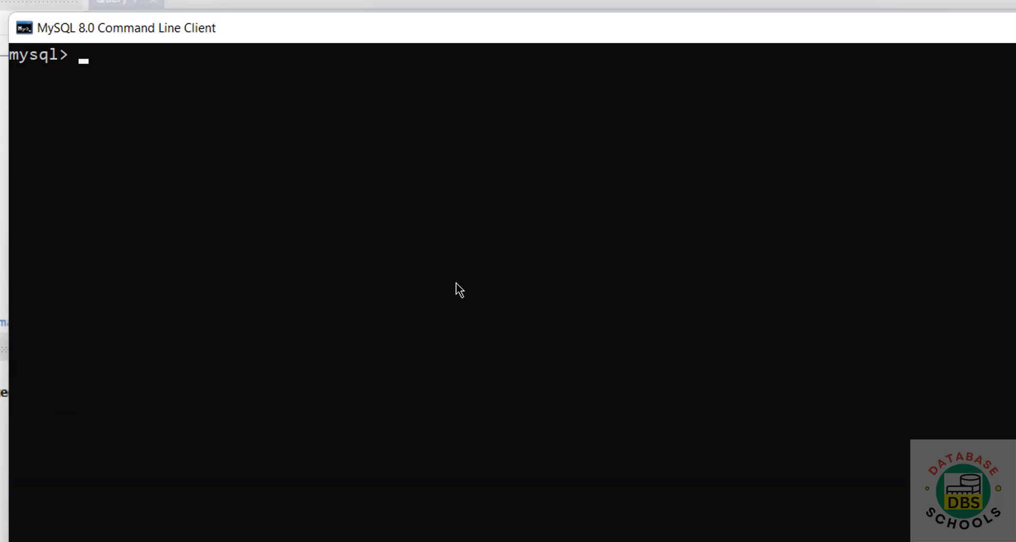
Step: Insert customer rows numbered 100 and 101, each with a customer name
{"action": "type", "text": "insert into c"}
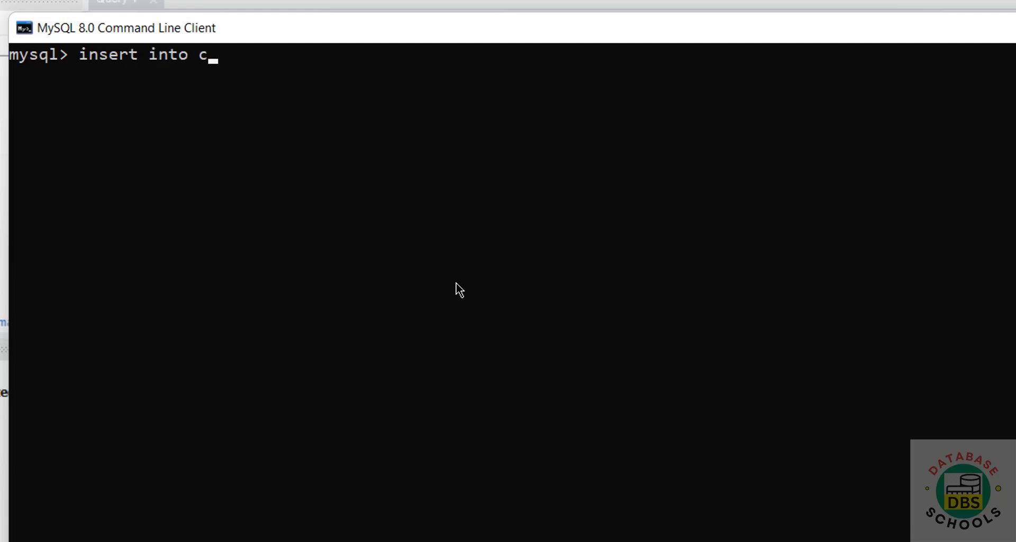
{"action": "type", "text": "ustomer values"}
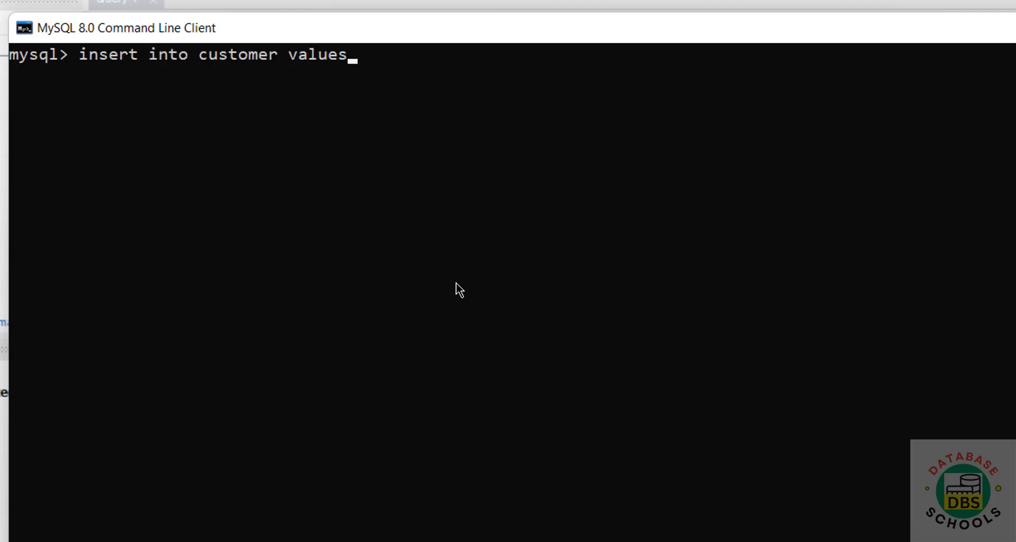
{"action": "type", "text": "(100,'D"}
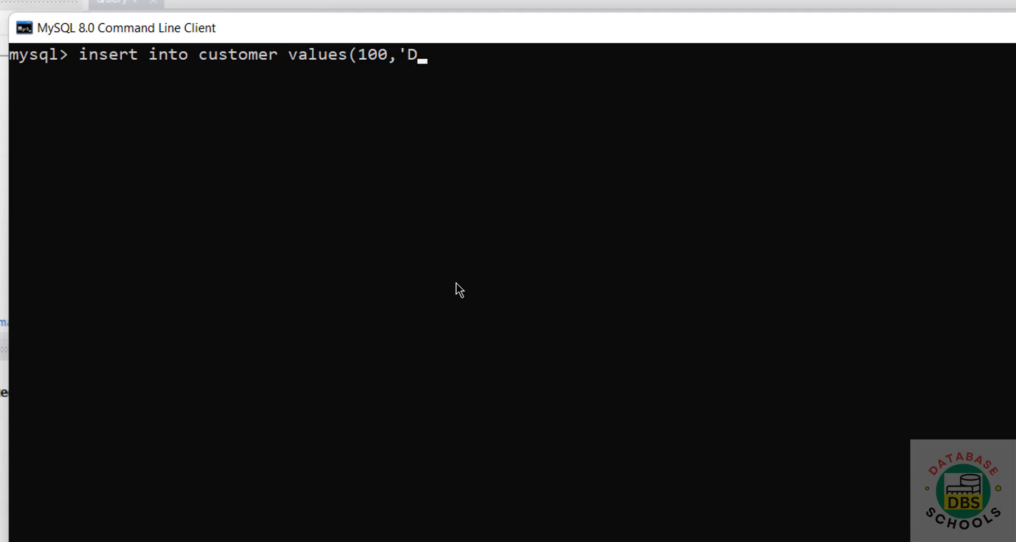
{"action": "type", "text": "avid');"}
{"action": "key", "text": "Return"}
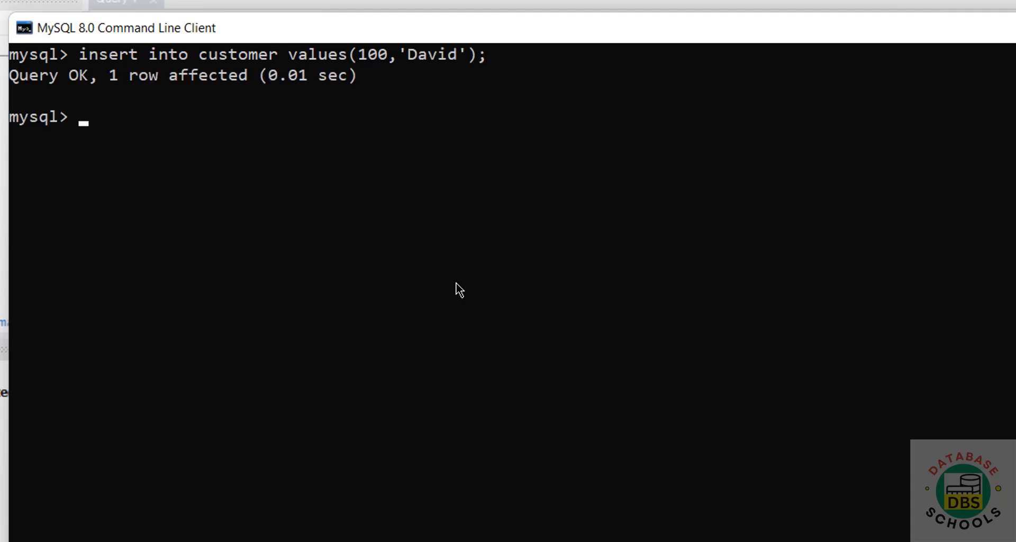
{"action": "key", "text": "Up"}
{"action": "key", "text": "Left"}
{"action": "key", "text": "Left"}
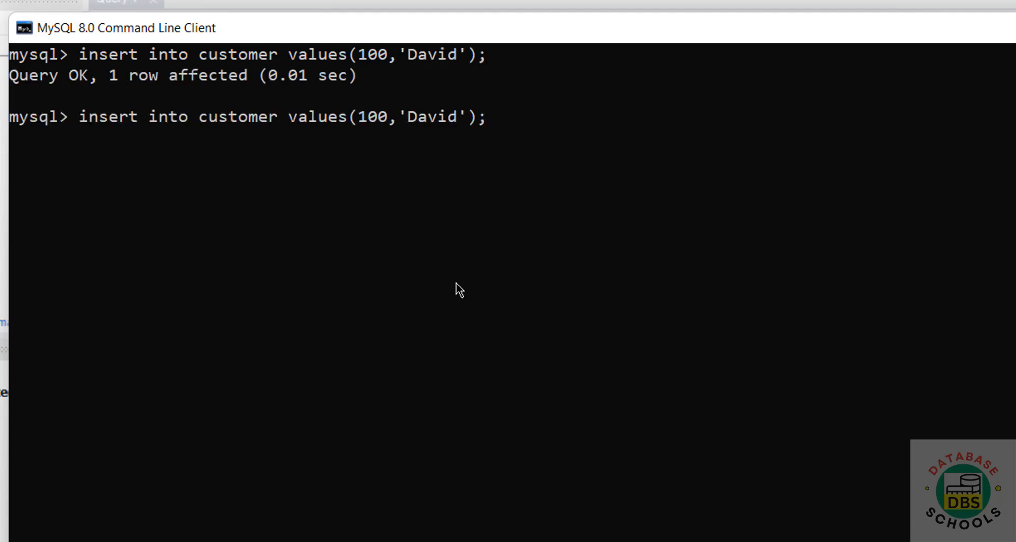
{"action": "key", "text": "BackSpace"}
{"action": "type", "text": "1"}
{"action": "key", "text": "Right"}
{"action": "key", "text": "Right"}
{"action": "key", "text": "Delete"}
{"action": "key", "text": "Delete"}
{"action": "key", "text": "Delete"}
{"action": "key", "text": "Delete"}
{"action": "key", "text": "Delete"}
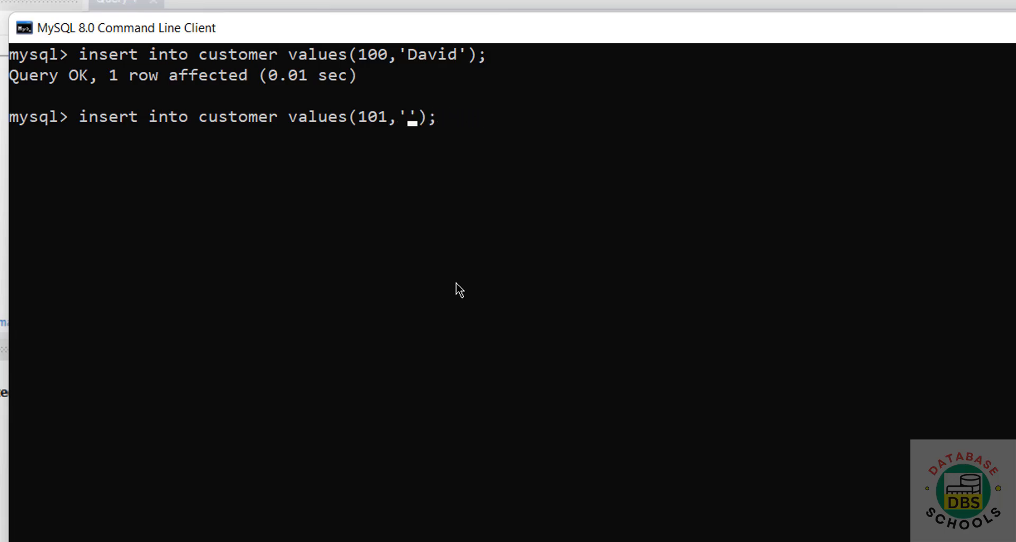
{"action": "type", "text": "James"}
{"action": "key", "text": "Return"}
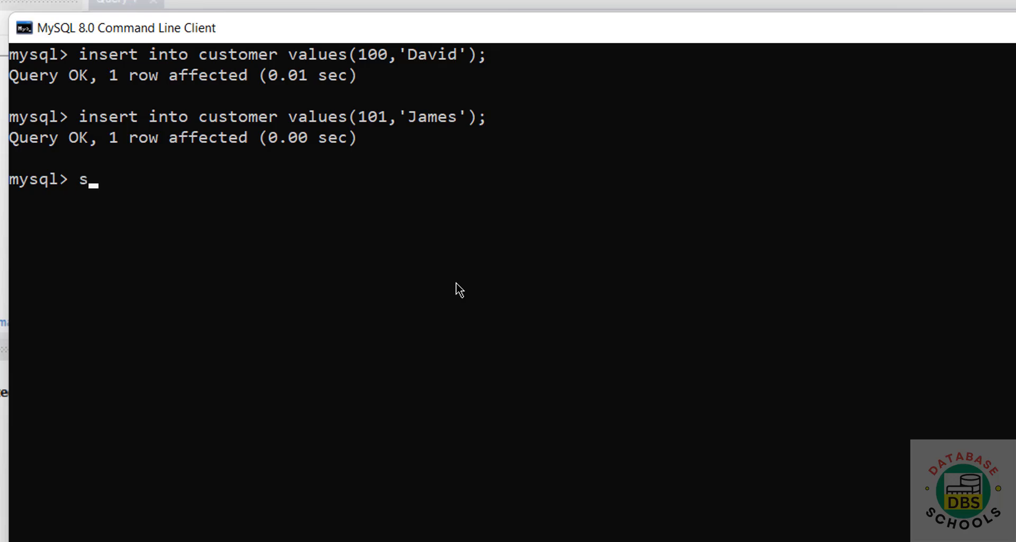
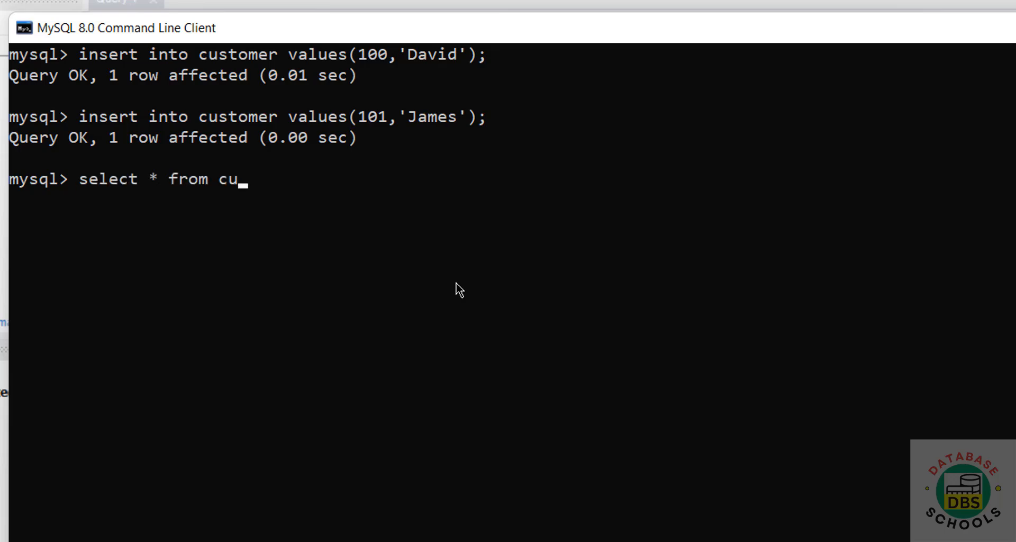
Step: Display all customer rows, then enter a CREATE USER statement with a password
{"action": "key", "text": "Return"}
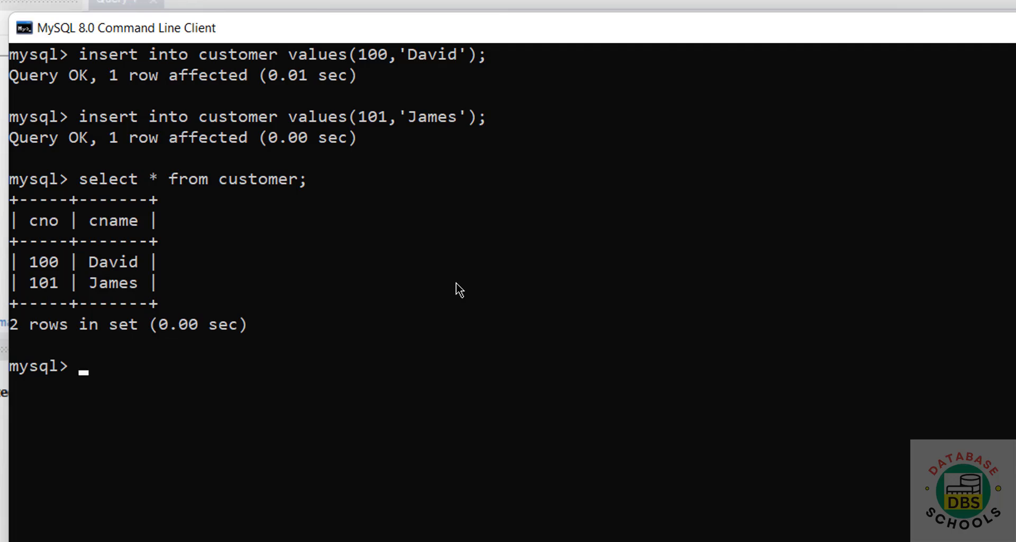
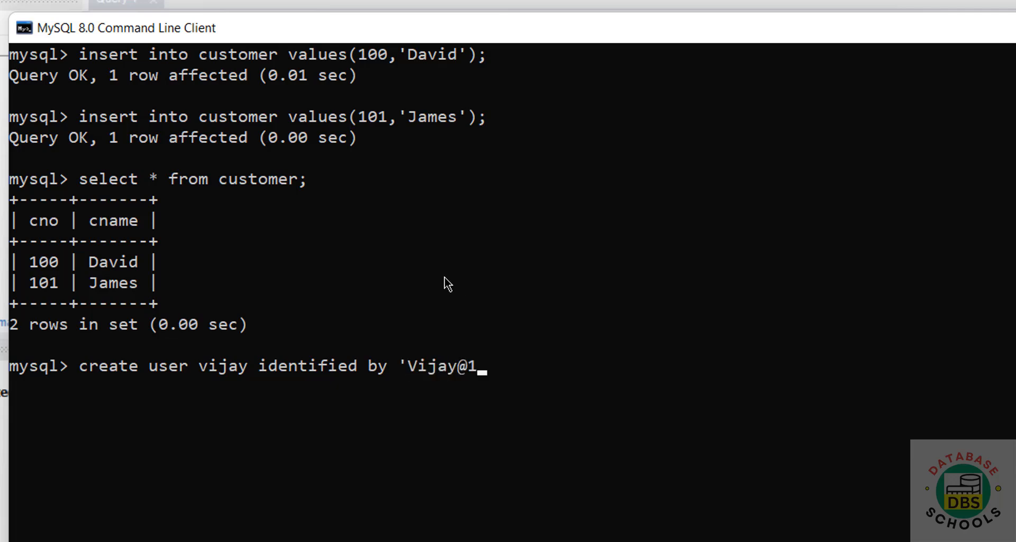
Step: Create the new user and run select user from mysql.user; to confirm it exists
{"action": "key", "text": "Return"}
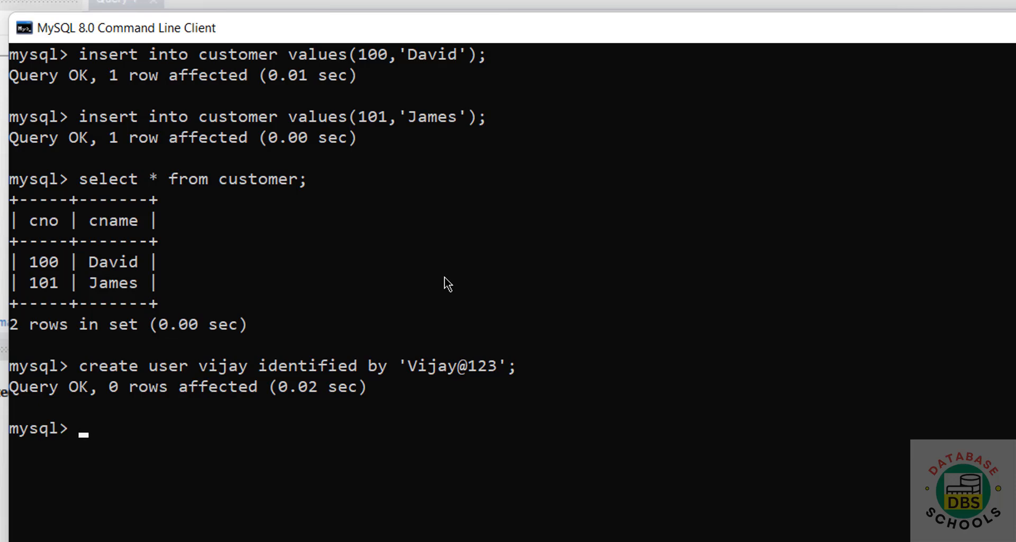
{"action": "type", "text": "select user fromm"}
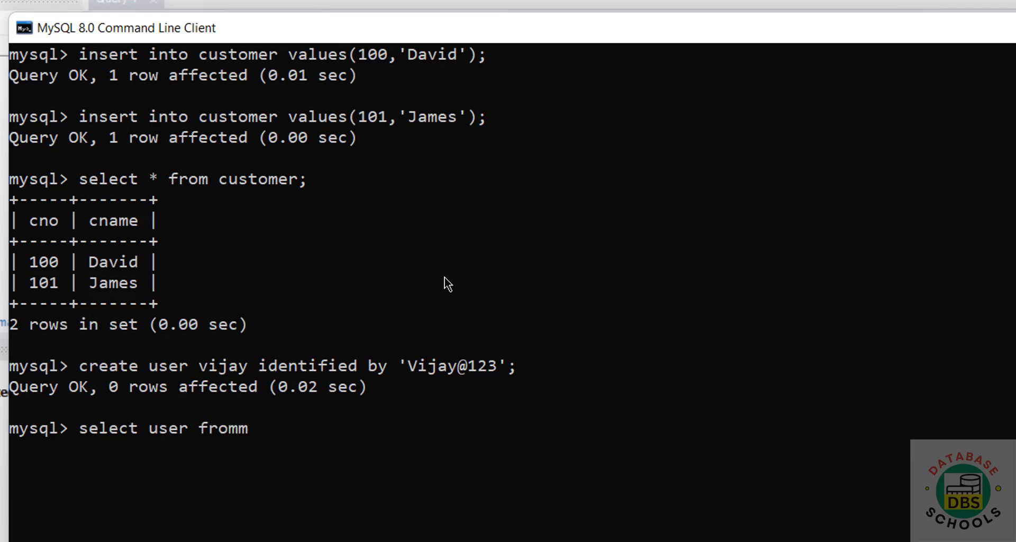
{"action": "key", "text": "BackSpace"}
{"action": "type", "text": "mysql.user;"}
{"action": "key", "text": "Return"}
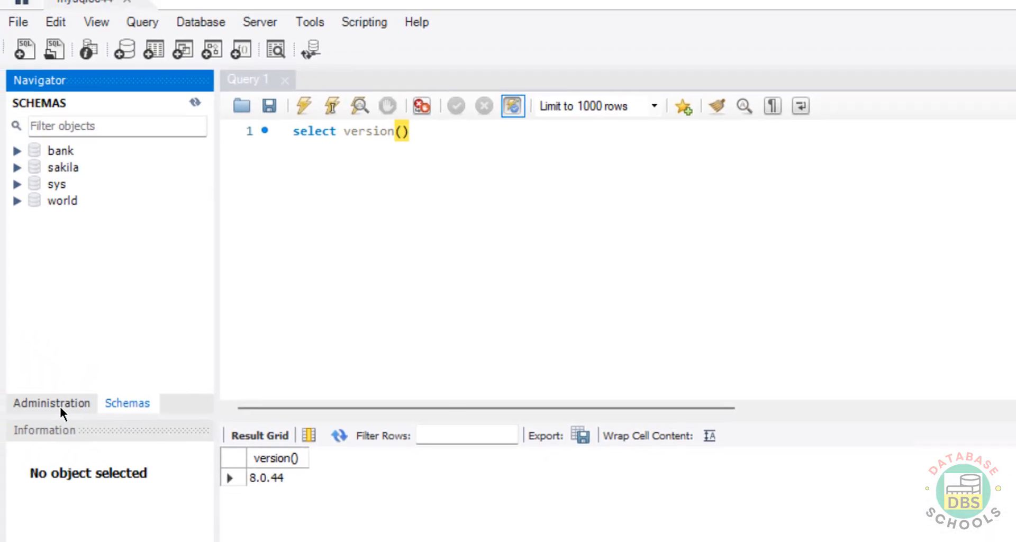
Step: View Users and Privileges under Administration, then return to the Workbench home screen
{"action": "left_click", "coordinate": [60, 411]}
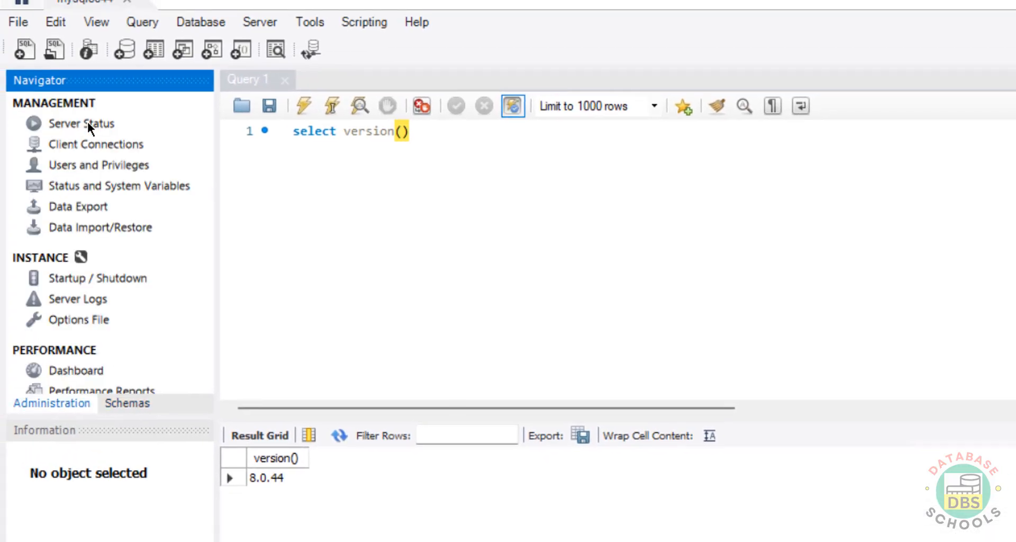
{"action": "left_click", "coordinate": [86, 168]}
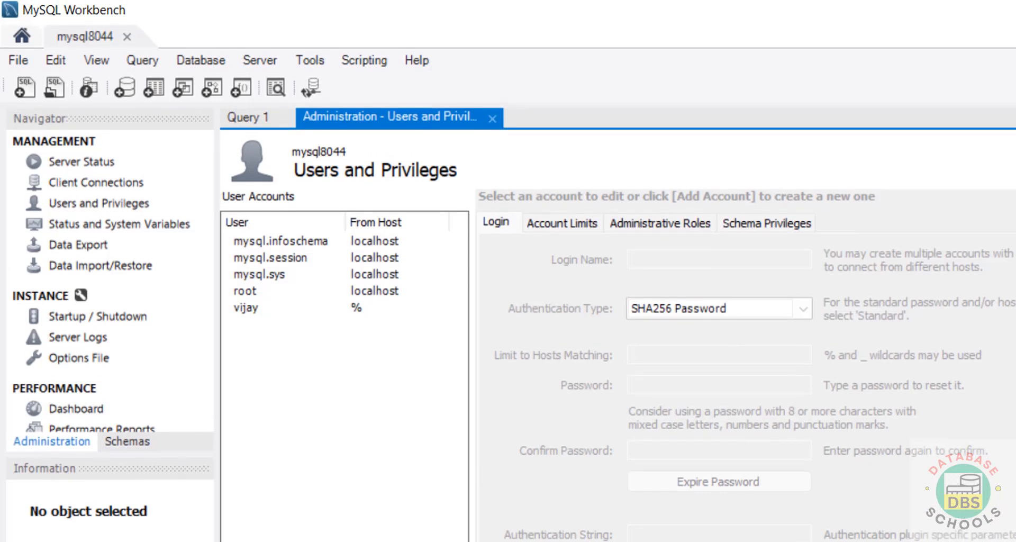
{"action": "left_click", "coordinate": [21, 38]}
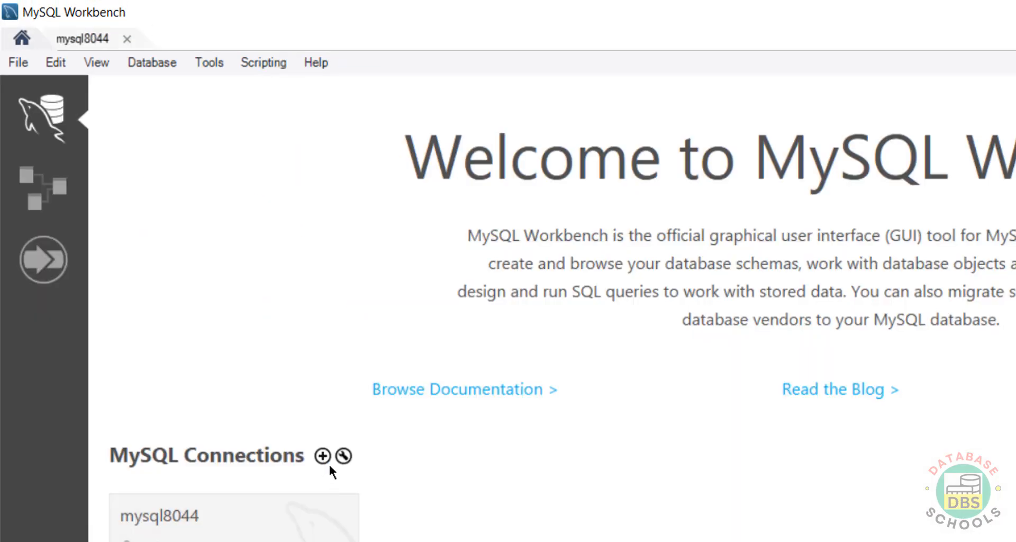
Step: Create a new connection named mysql8044user with username vijay instead of root
{"action": "left_click", "coordinate": [322, 457]}
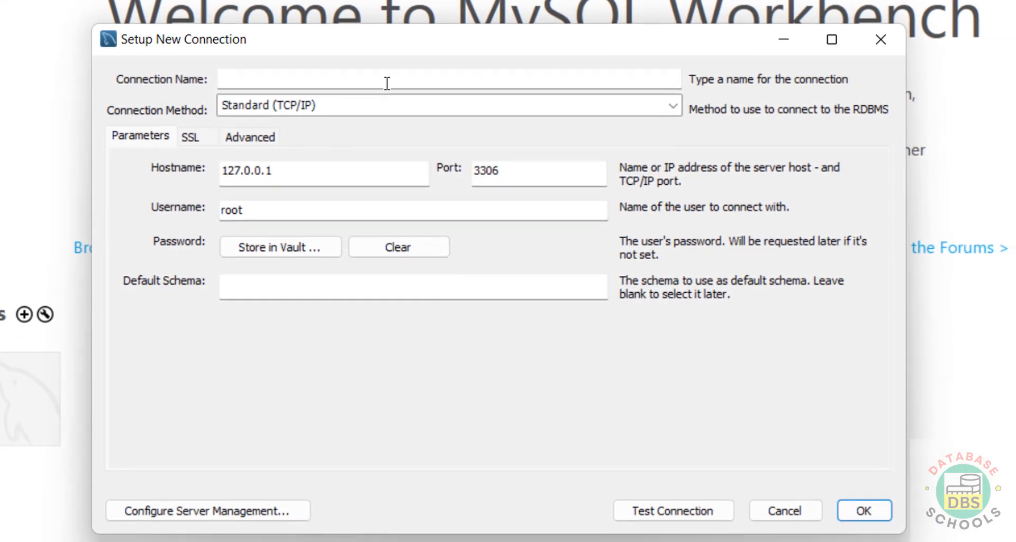
{"action": "left_click", "coordinate": [387, 82]}
{"action": "type", "text": "mysql8044"}
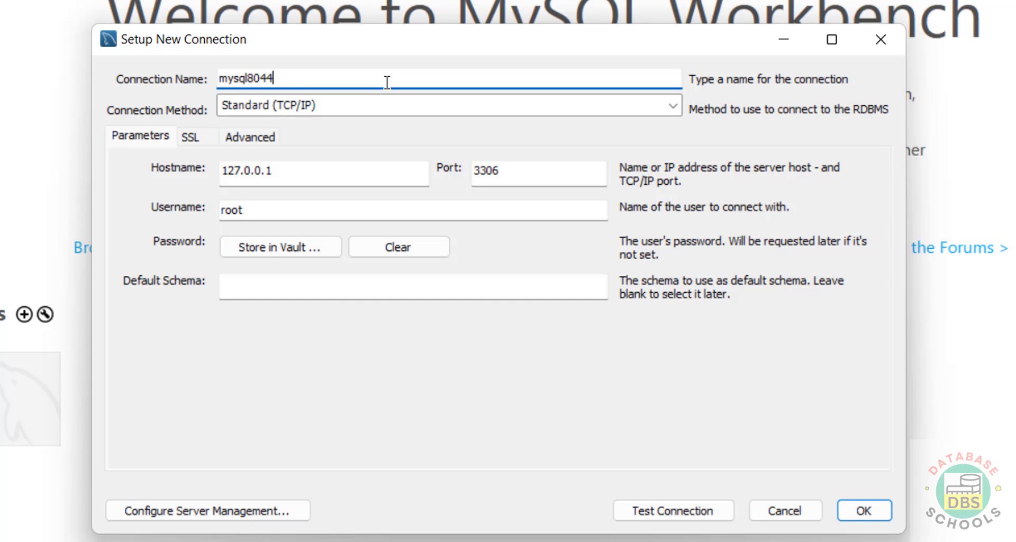
{"action": "type", "text": "user"}
{"action": "double_click", "coordinate": [286, 211]}
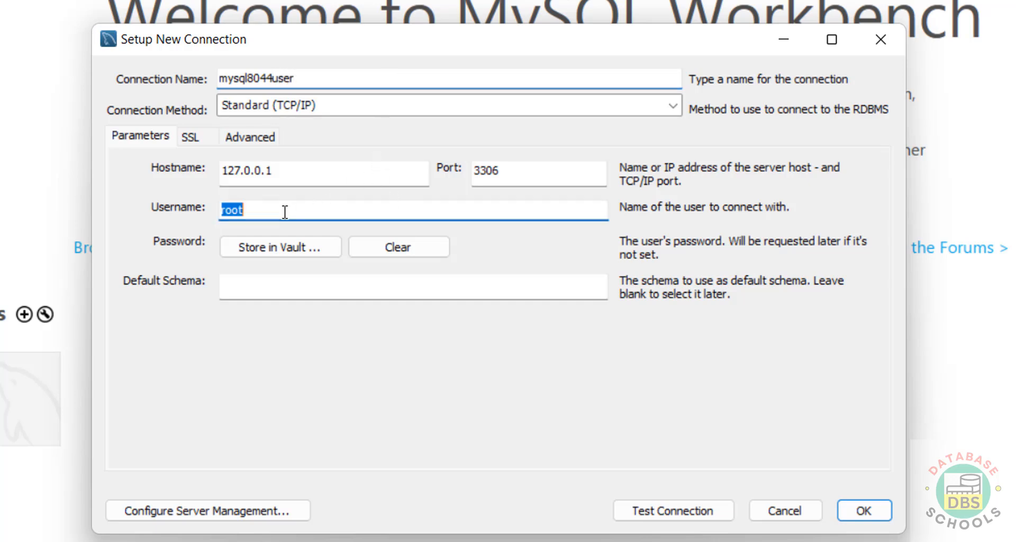
{"action": "type", "text": "vijay"}
{"action": "key", "text": "Tab"}
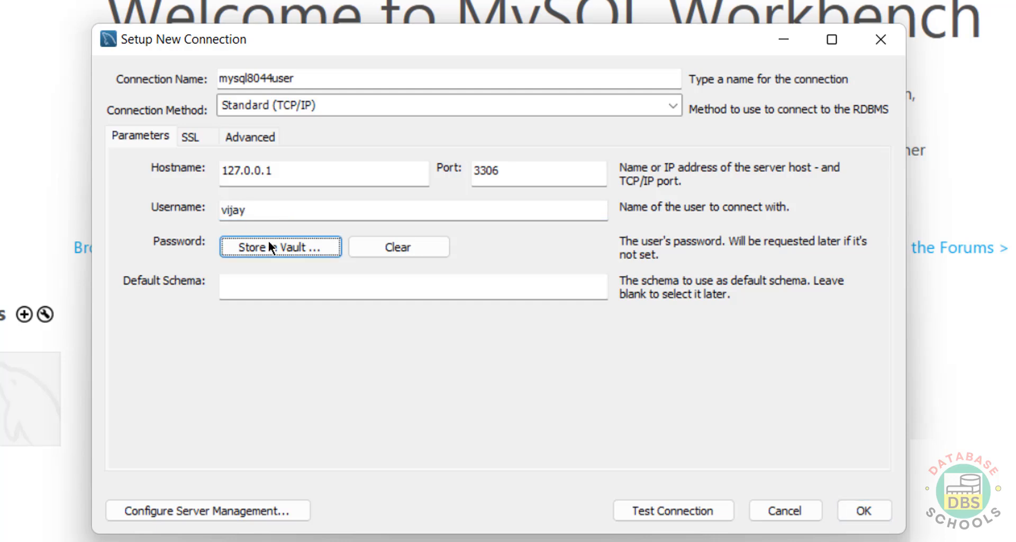
Step: Store the vijay account password in the vault
{"action": "left_click", "coordinate": [258, 254]}
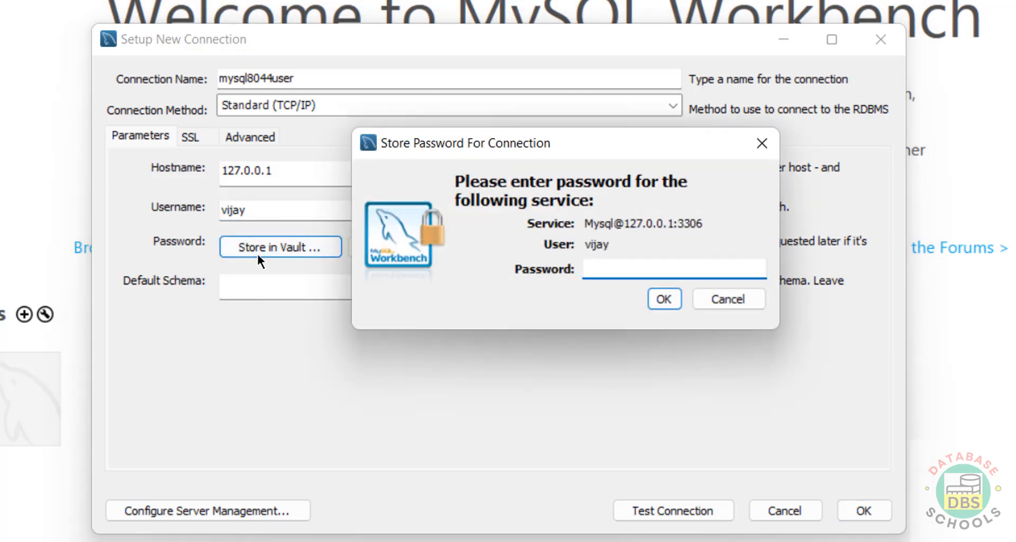
{"action": "type", "text": "******"}
{"action": "key", "text": "BackSpace"}
{"action": "key", "text": "BackSpace"}
{"action": "key", "text": "BackSpace"}
{"action": "key", "text": "BackSpace"}
{"action": "key", "text": "BackSpace"}
{"action": "key", "text": "BackSpace"}
{"action": "type", "text": "*********"}
{"action": "left_click", "coordinate": [666, 300]}
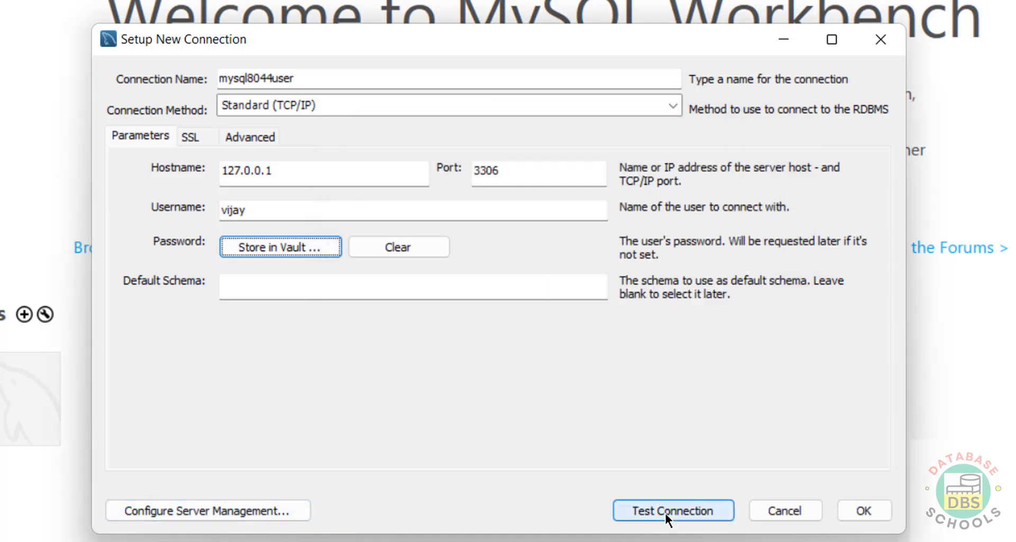
Step: Test the mysql8044user connection successfully, save it, and open it
{"action": "left_click", "coordinate": [665, 513]}
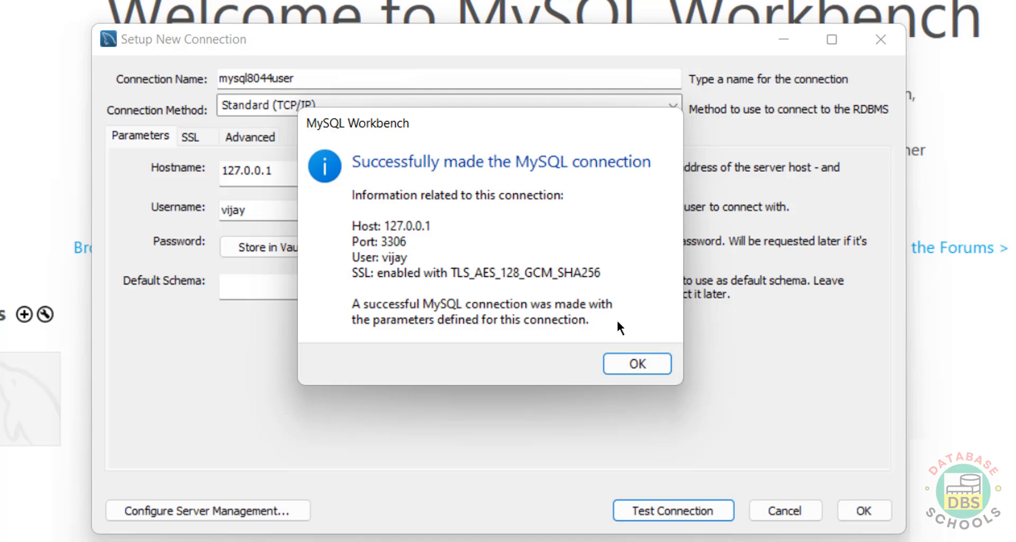
{"action": "left_click", "coordinate": [641, 365]}
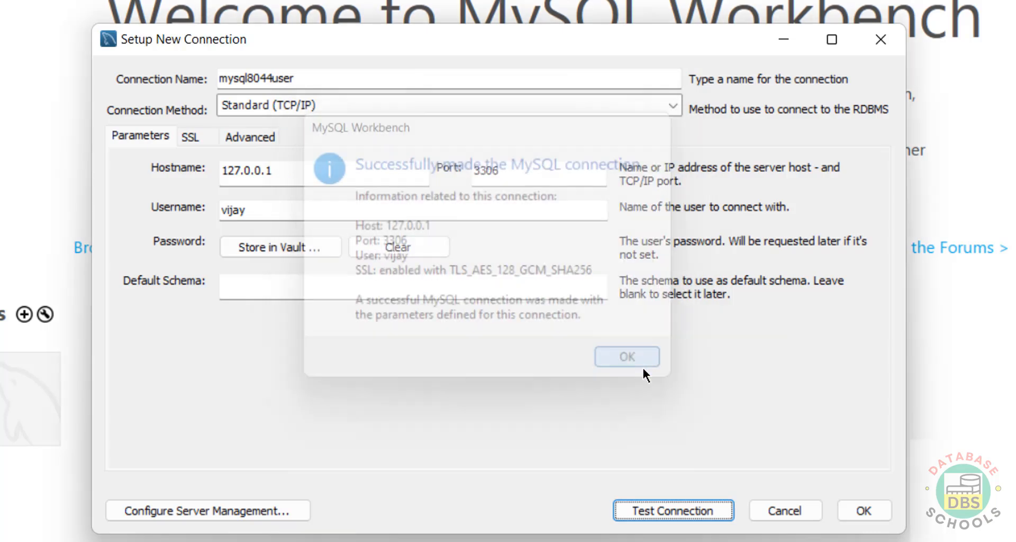
{"action": "left_click", "coordinate": [839, 513]}
{"action": "left_click", "coordinate": [141, 383]}
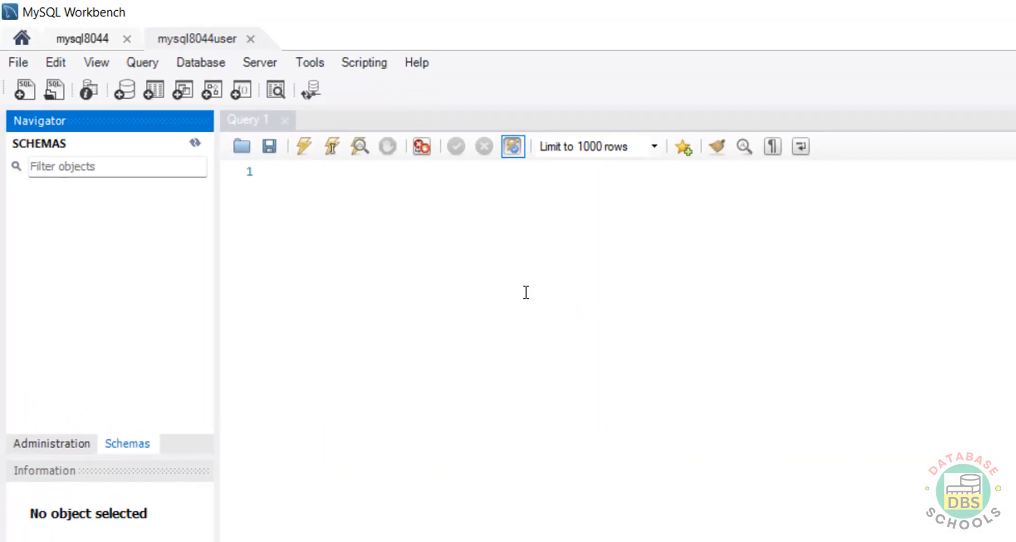
Step: Run 'select current_user;' to confirm vijay@%, then open Users and Privileges, which reports insufficient privileges
{"action": "left_click", "coordinate": [376, 220]}
{"action": "type", "text": "select ver"}
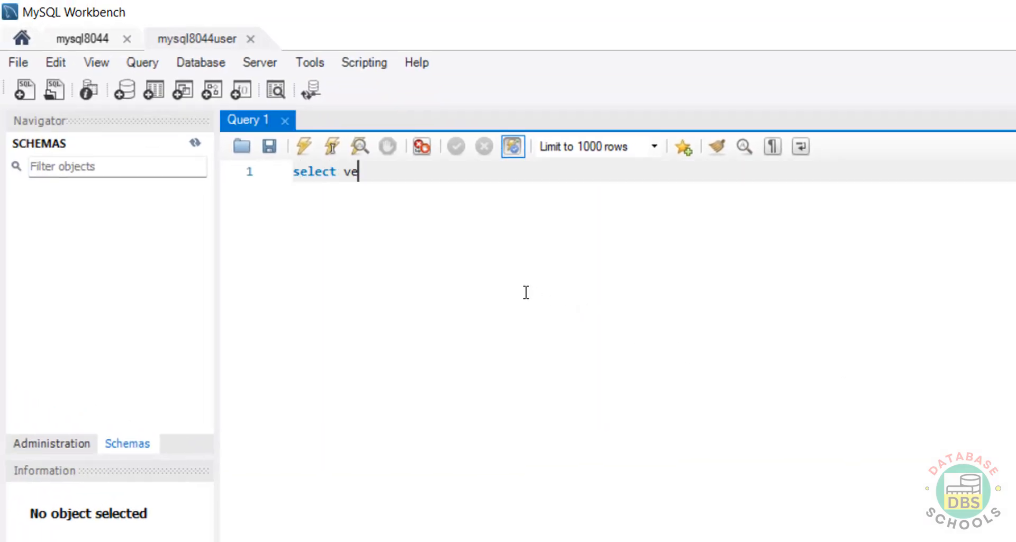
{"action": "key", "text": "BackSpace"}
{"action": "key", "text": "BackSpace"}
{"action": "key", "text": "BackSpace"}
{"action": "type", "text": "curr"}
{"action": "key", "text": "BackSpace"}
{"action": "key", "text": "BackSpace"}
{"action": "type", "text": "rrent"}
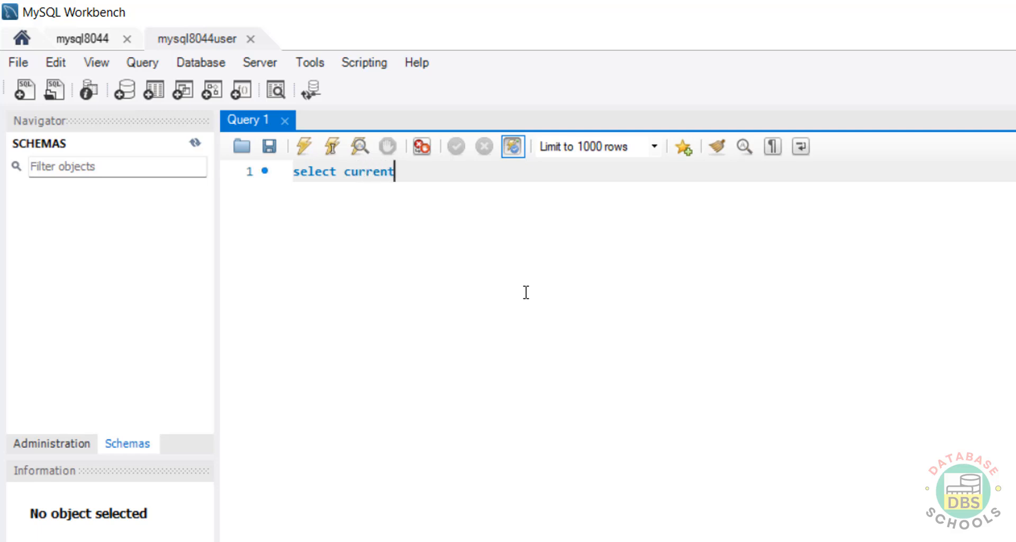
{"action": "type", "text": "_user;"}
{"action": "key", "text": "ctrl+a"}
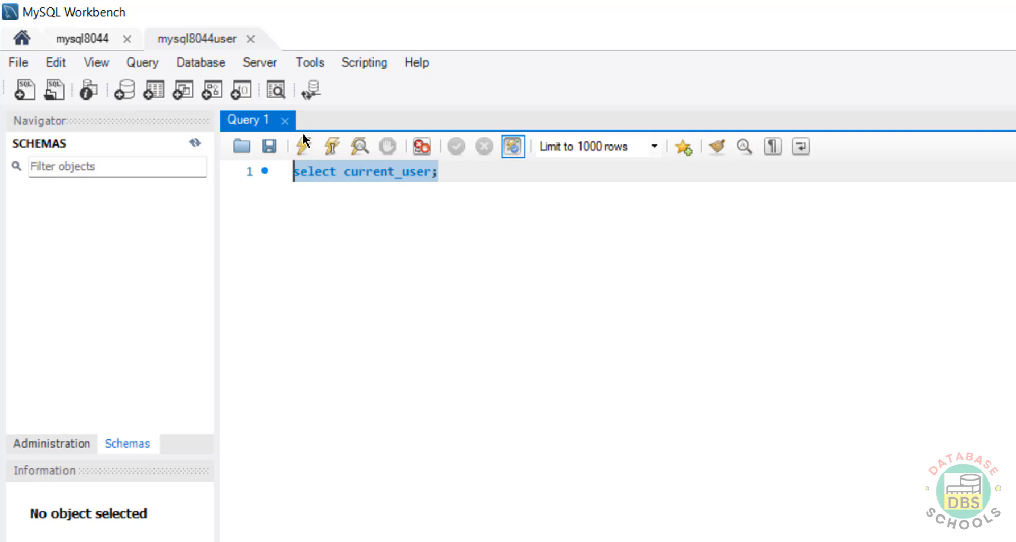
{"action": "left_click", "coordinate": [301, 147]}
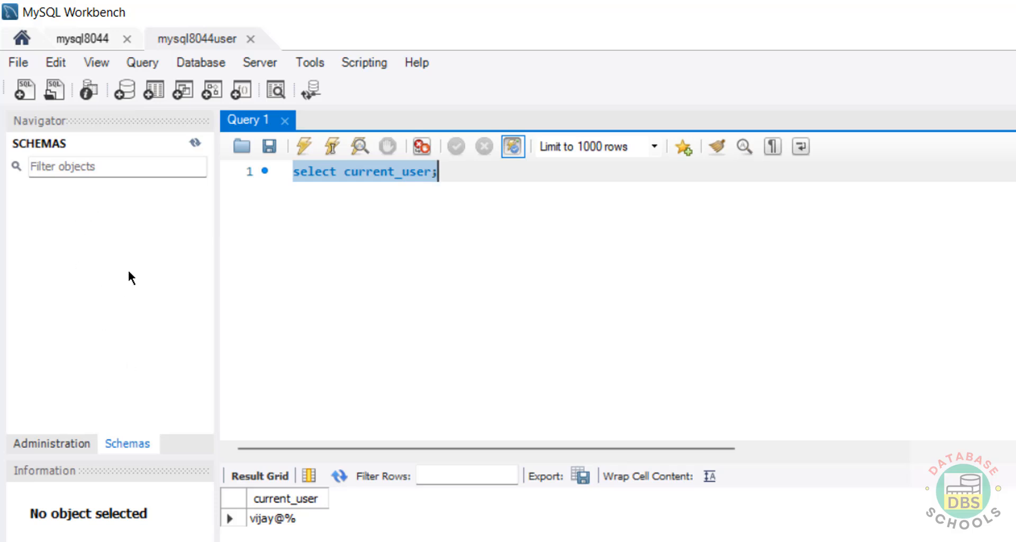
{"action": "left_click", "coordinate": [60, 439]}
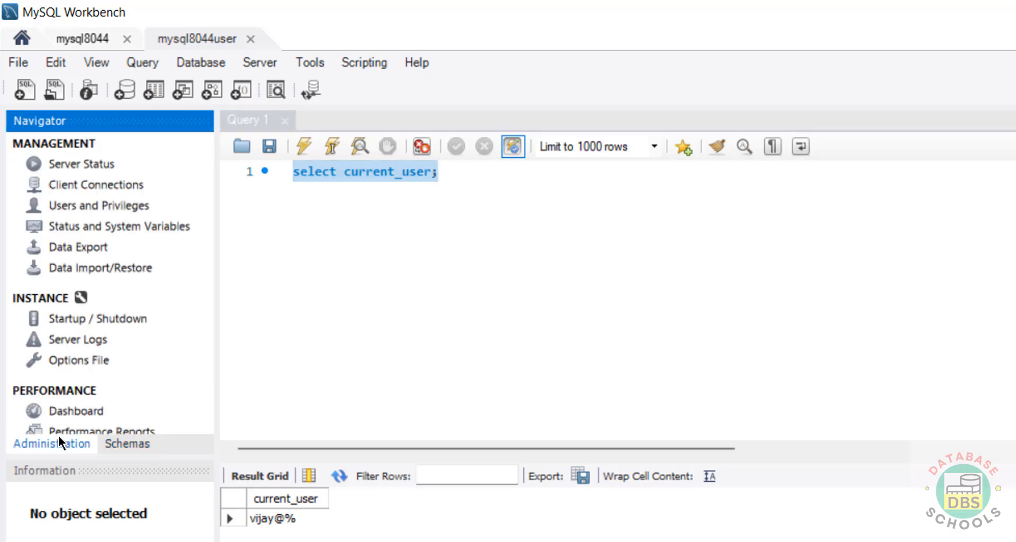
{"action": "left_click", "coordinate": [109, 212]}
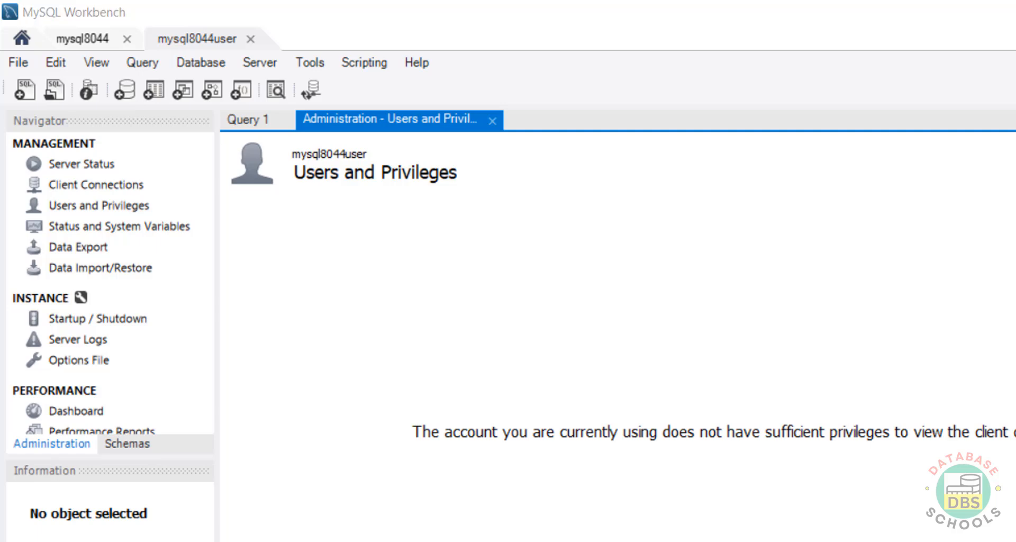
Step: Launch services.msc and confirm MySQL844 is Running with Automatic startup, leaving it unchanged
{"action": "type", "text": "services."}
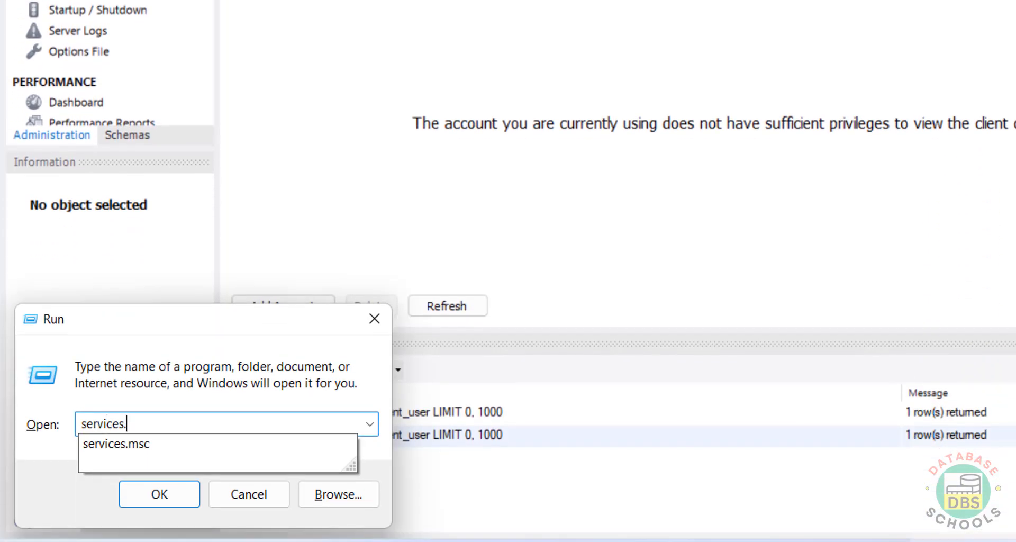
{"action": "type", "text": ",s"}
{"action": "key", "text": "BackSpace"}
{"action": "key", "text": "BackSpace"}
{"action": "key", "text": "BackSpace"}
{"action": "key", "text": "BackSpace"}
{"action": "type", "text": ".msc"}
{"action": "key", "text": "Return"}
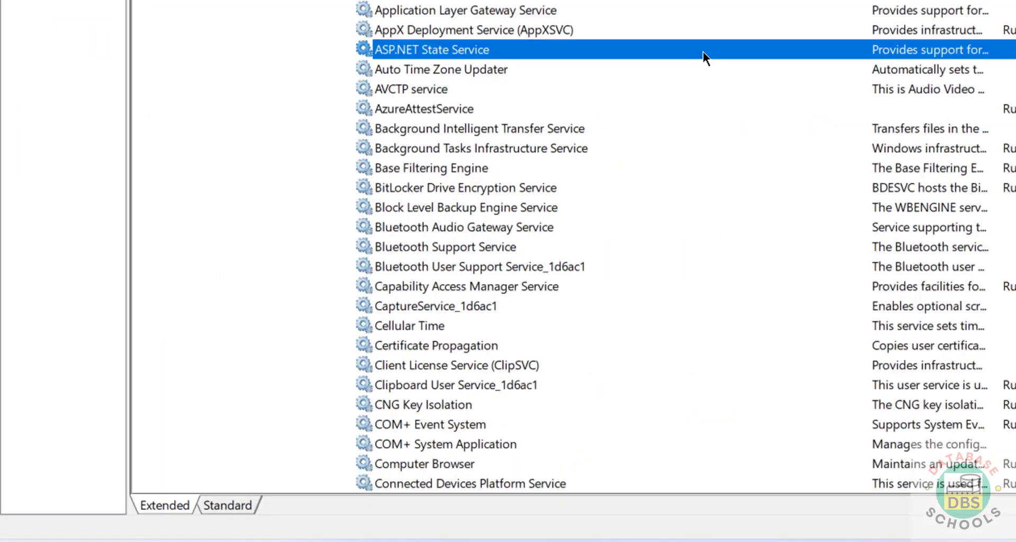
{"action": "scroll", "coordinate": [703, 49], "scroll_direction": "down", "scroll_amount": 20}
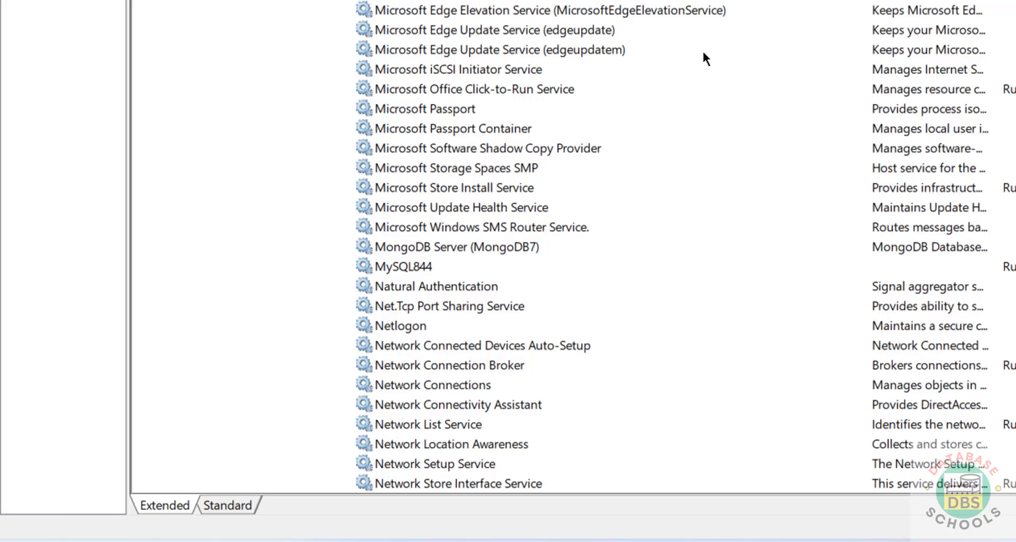
{"action": "left_click", "coordinate": [419, 267]}
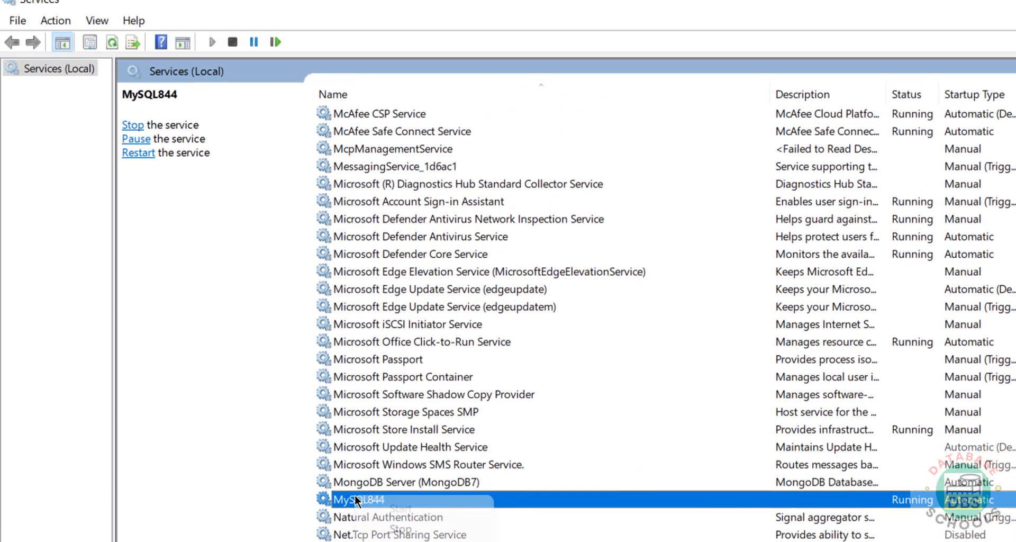
{"action": "right_click", "coordinate": [354, 294]}
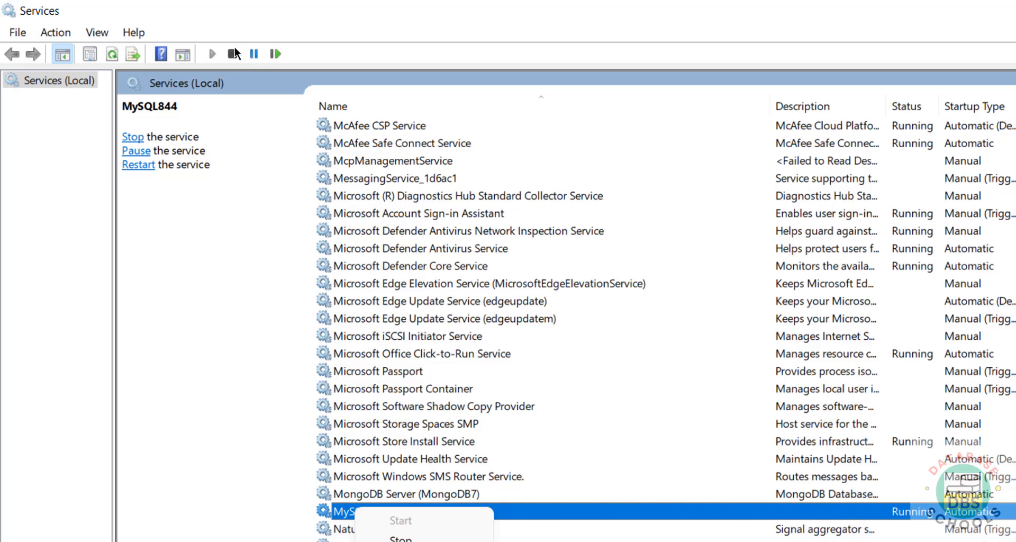
{"action": "left_click", "coordinate": [595, 336]}
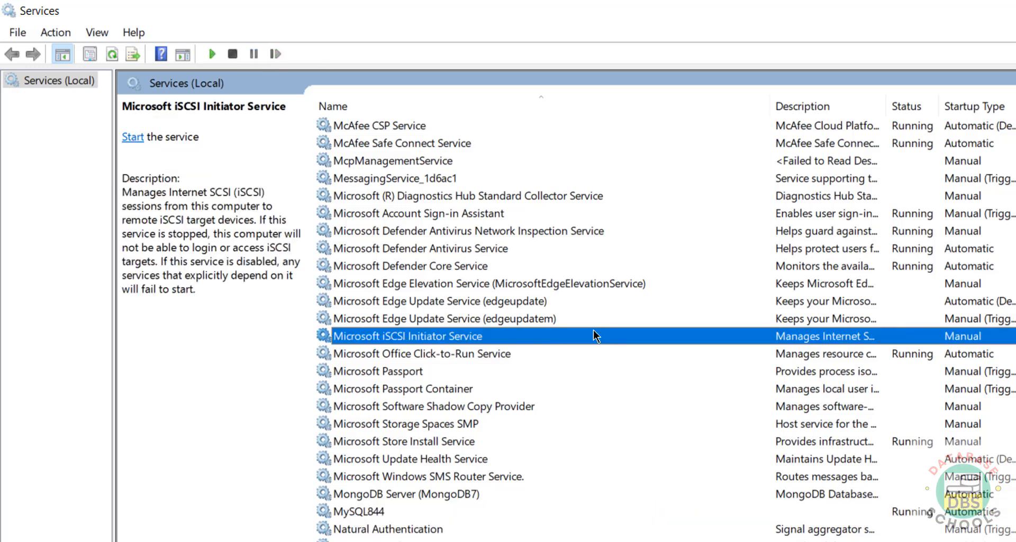